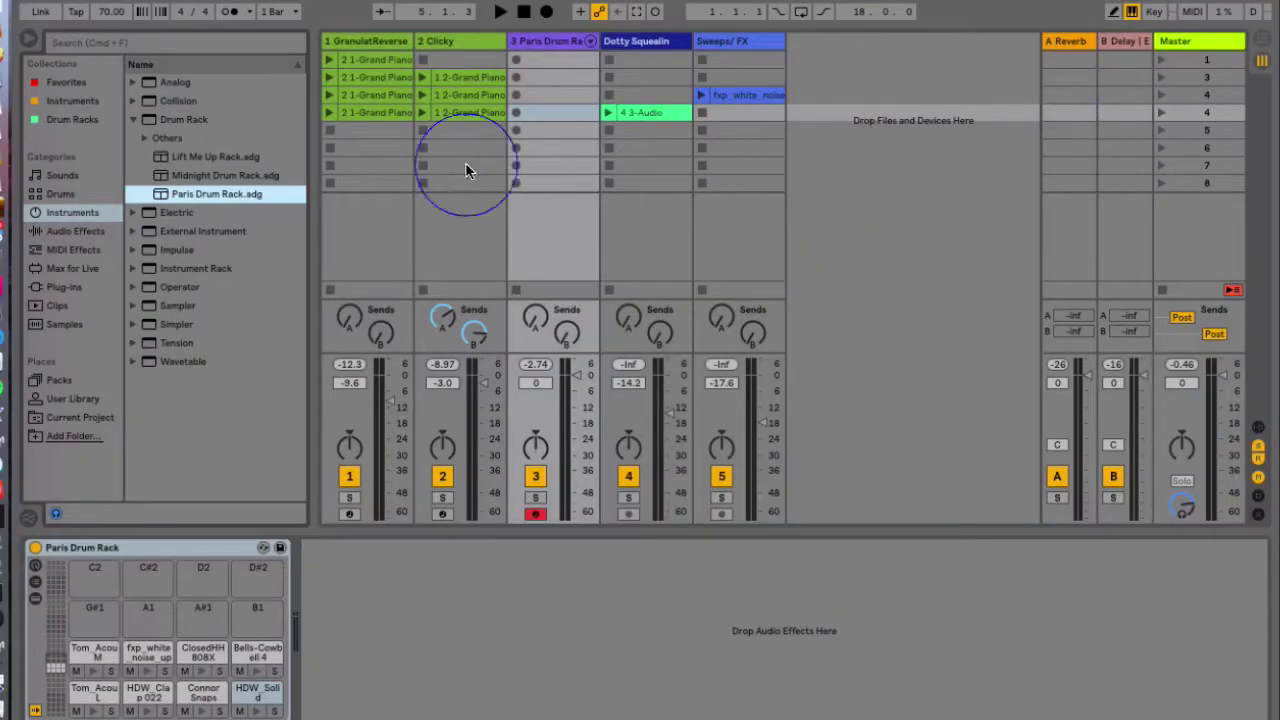
# Step: Select scenes in the Master column, then show the Clicky track's Operator device
pyautogui.click(1204, 59)
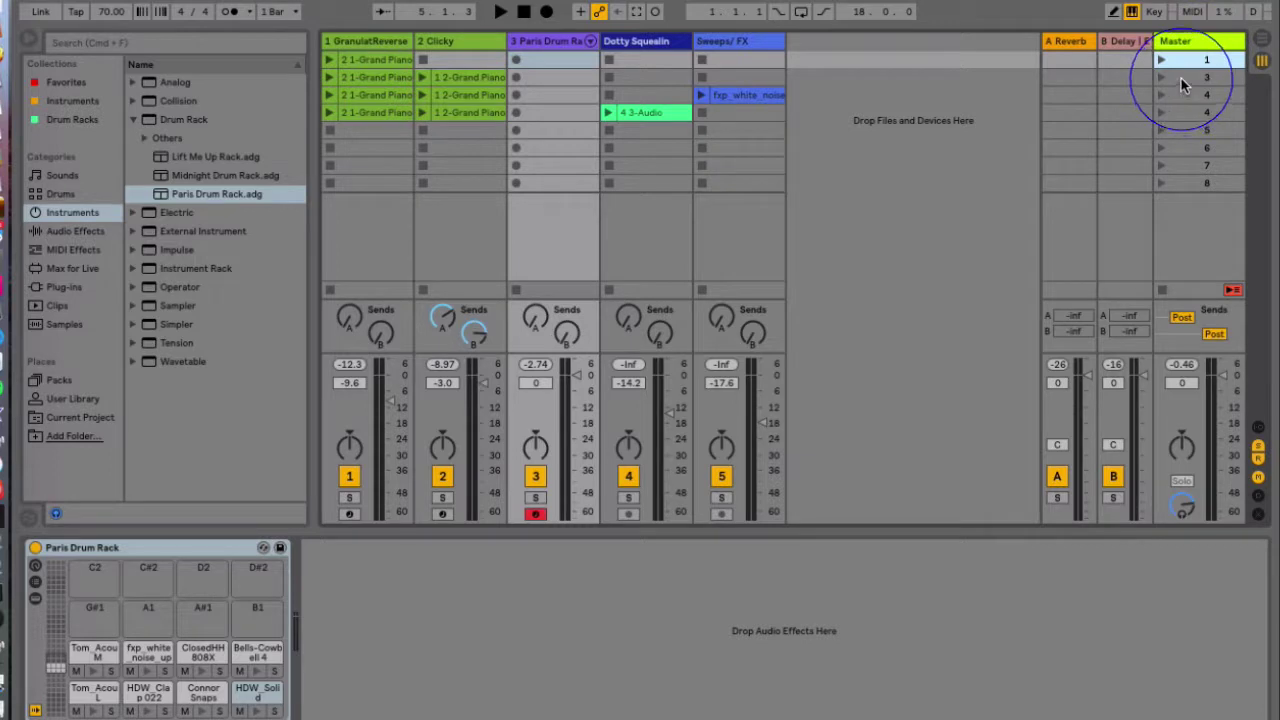
pyautogui.click(1181, 78)
pyautogui.click(1181, 95)
pyautogui.click(1181, 116)
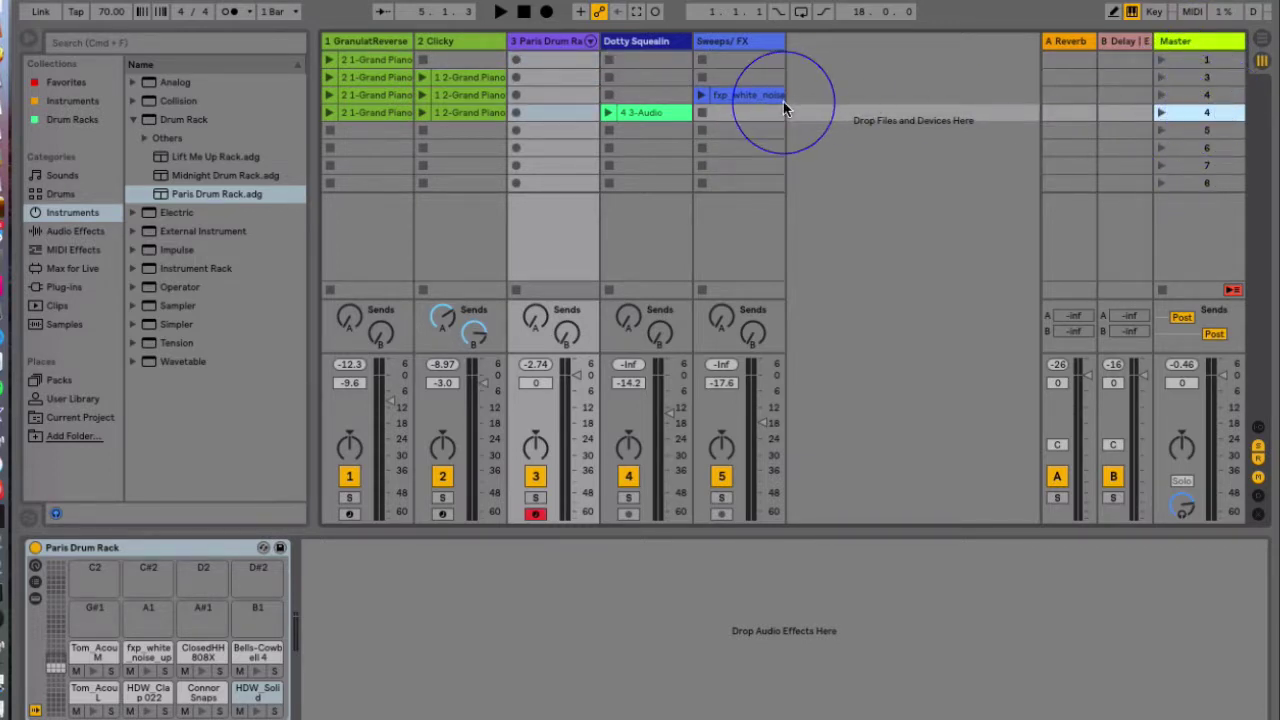
pyautogui.click(453, 40)
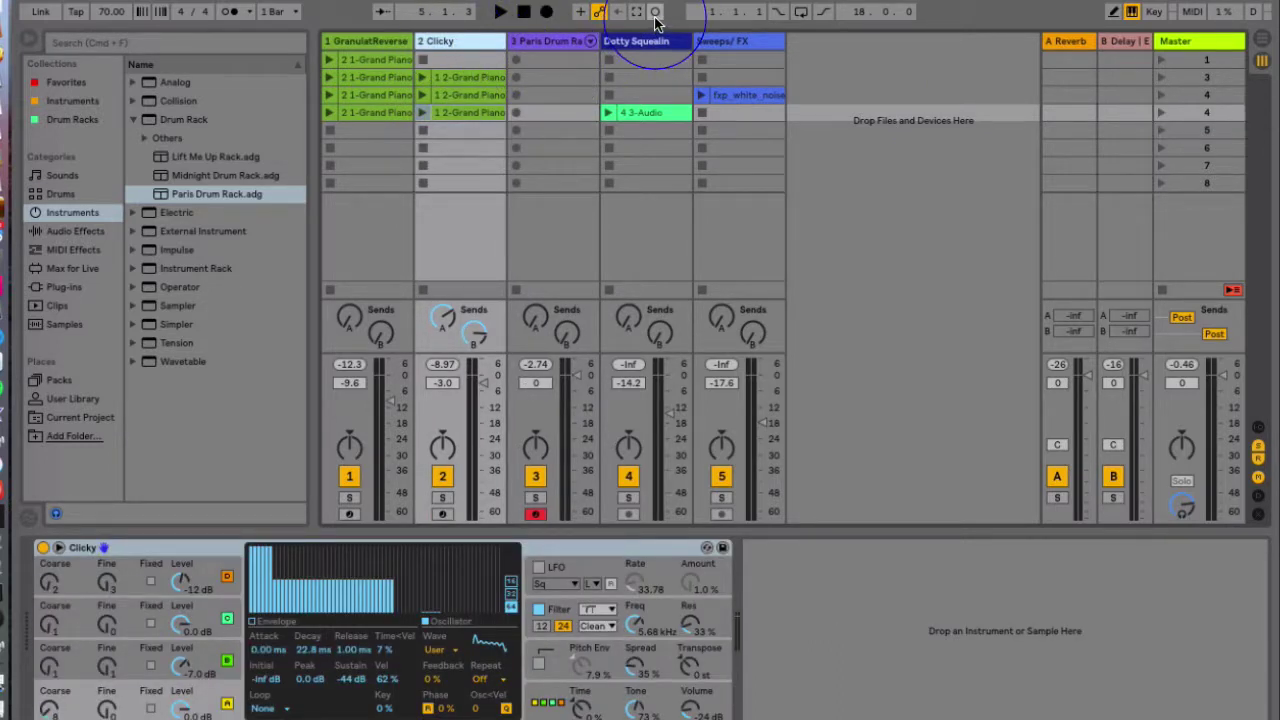
# Step: Create an empty one-bar MIDI clip in row 2 of the Paris Drum Rack track and enlarge its piano roll
pyautogui.doubleClick(547, 77)
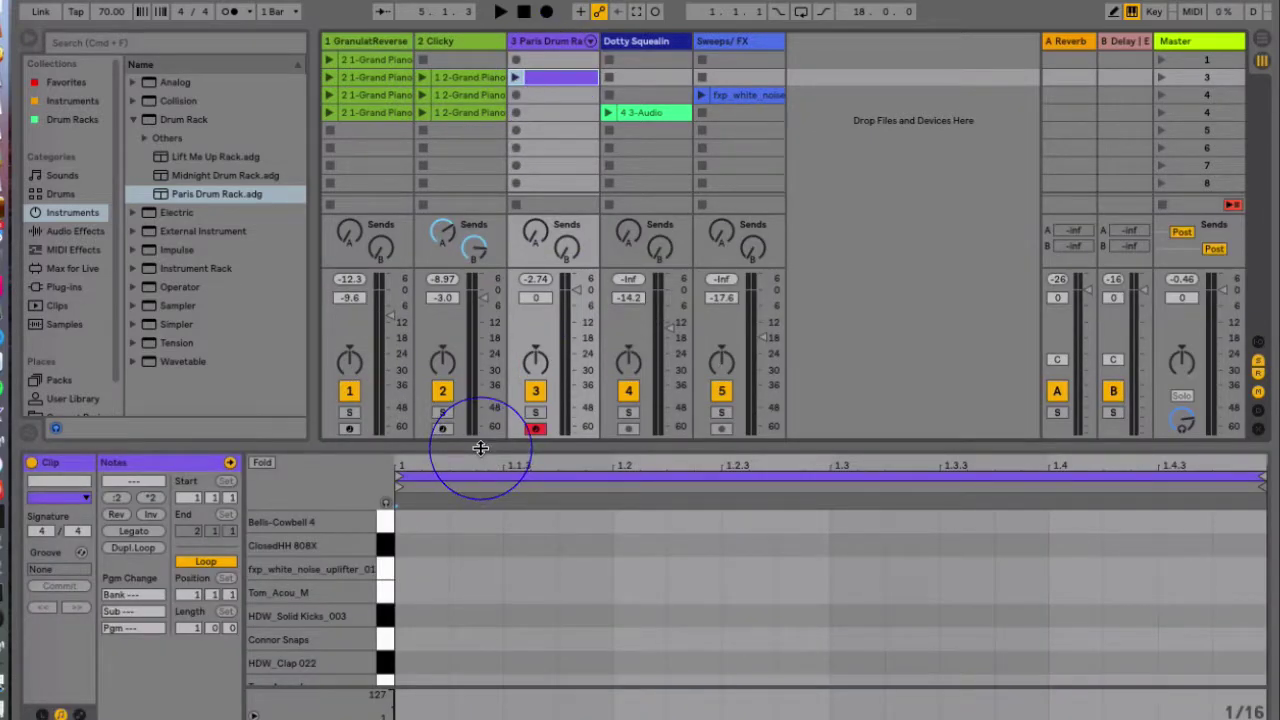
pyautogui.moveTo(477, 447); pyautogui.dragTo(476, 412)
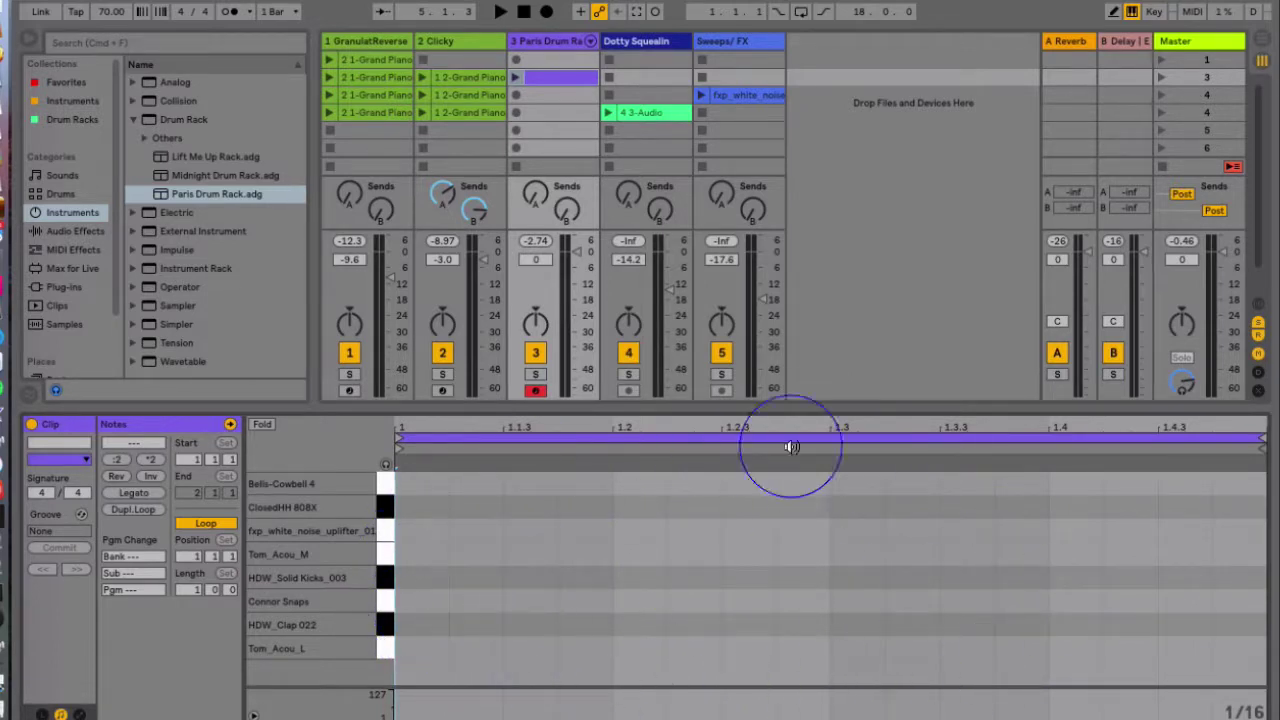
# Step: Launch the drum clip with scene 2, and double its loop length to 2 bars
pyautogui.click(515, 77)
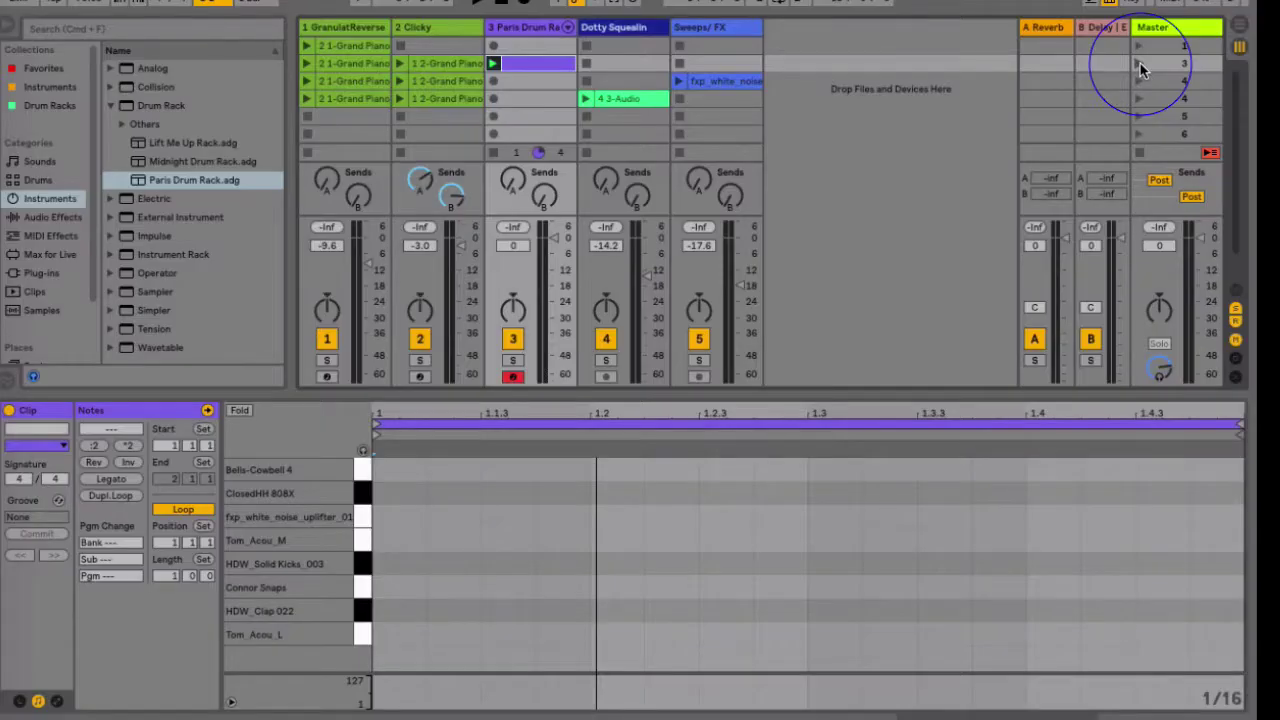
pyautogui.click(1141, 66)
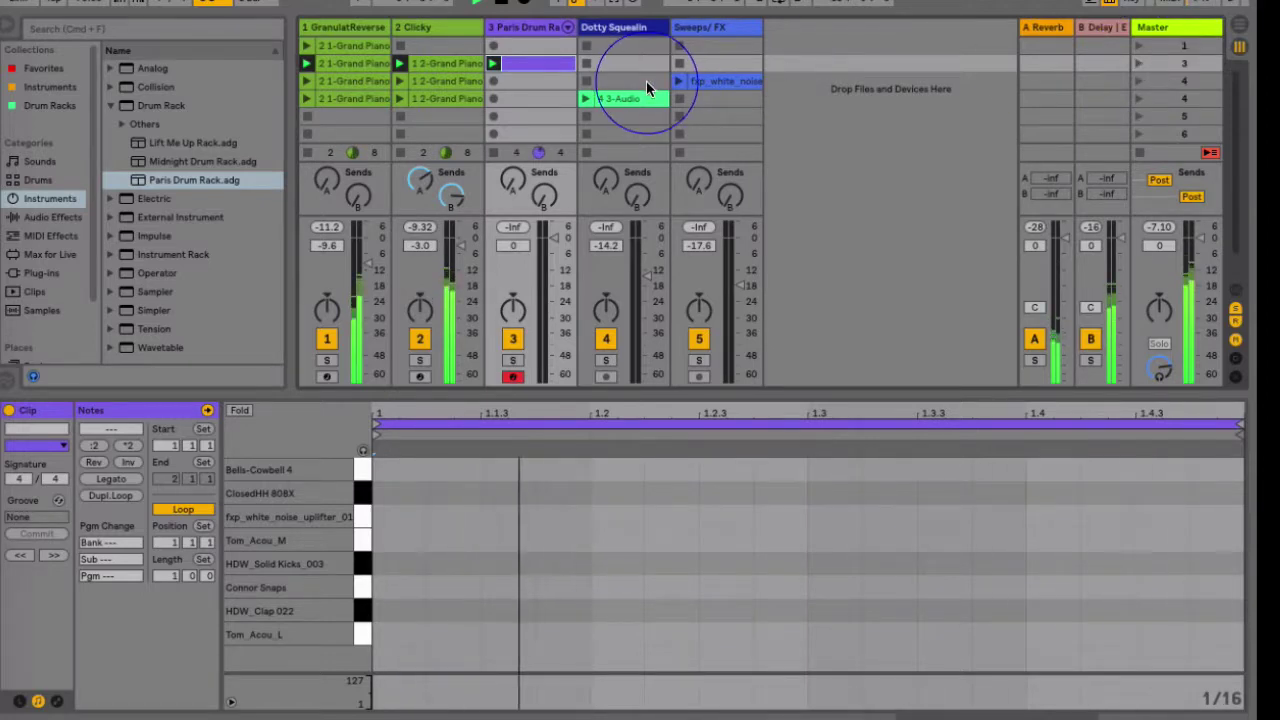
pyautogui.click(110, 497)
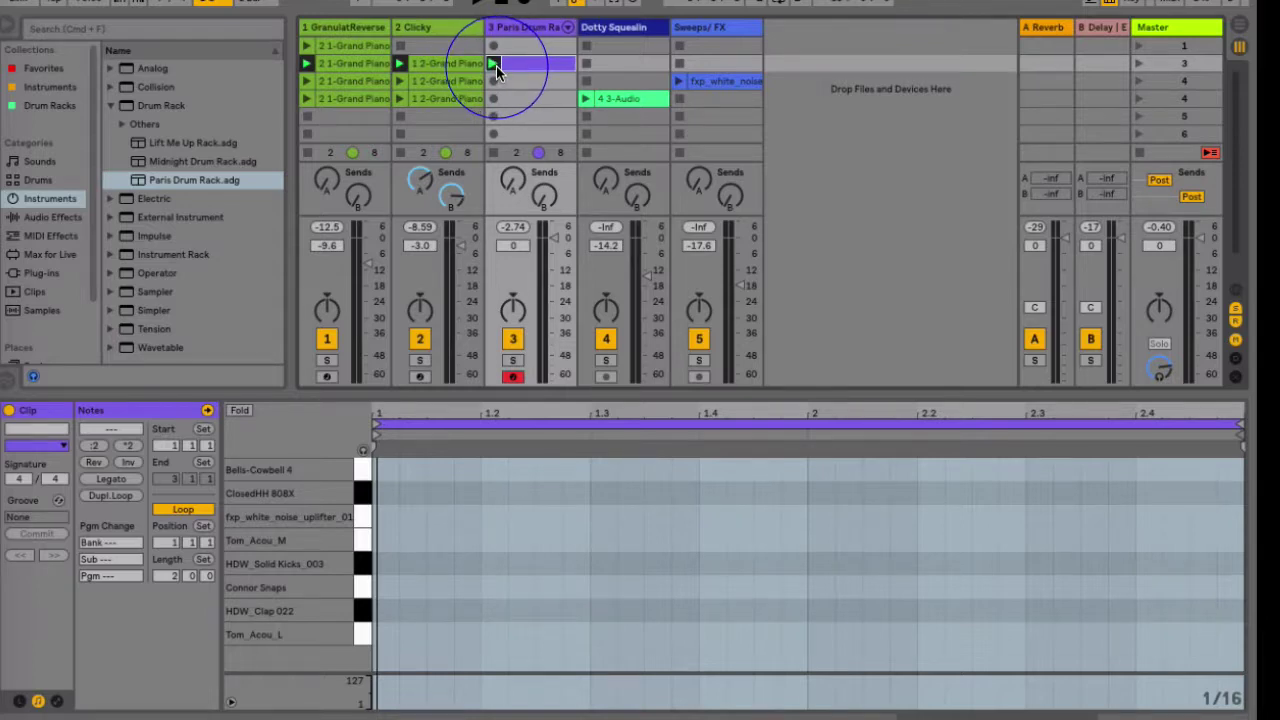
pyautogui.click(478, 452)
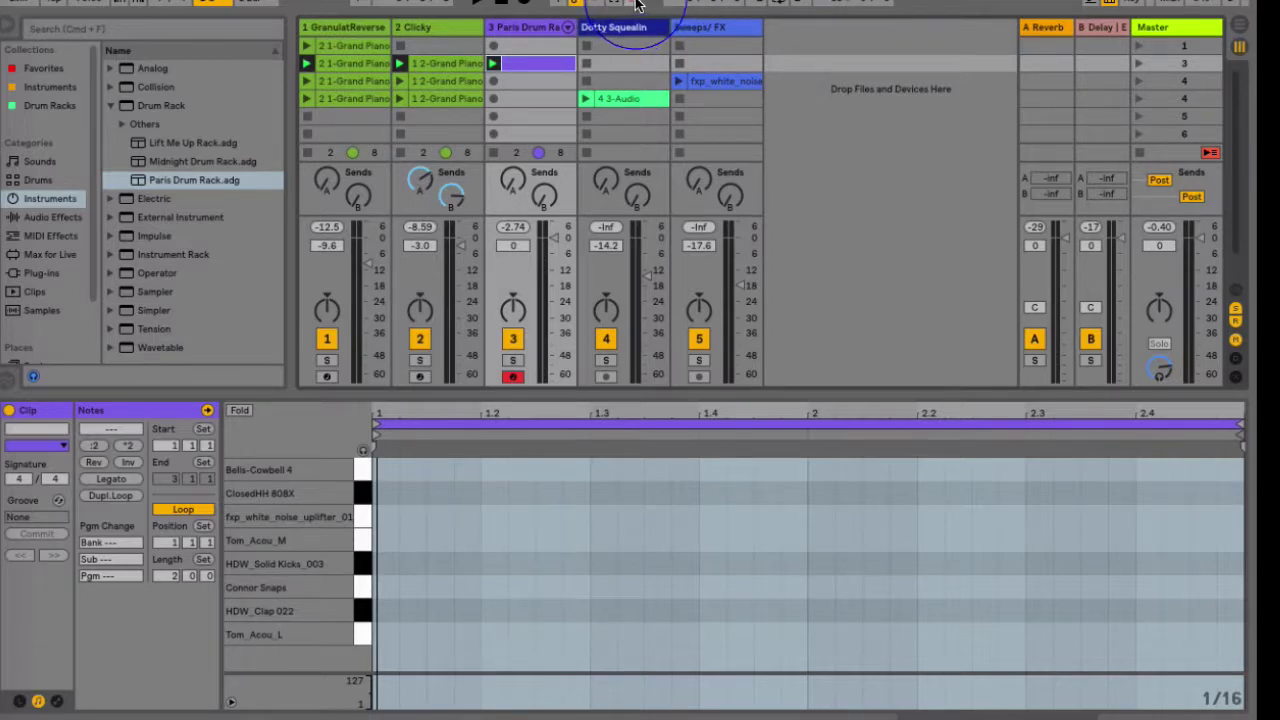
# Step: Session-record snap and kick hits across both bars using the S and E keys
pyautogui.click(636, 5)
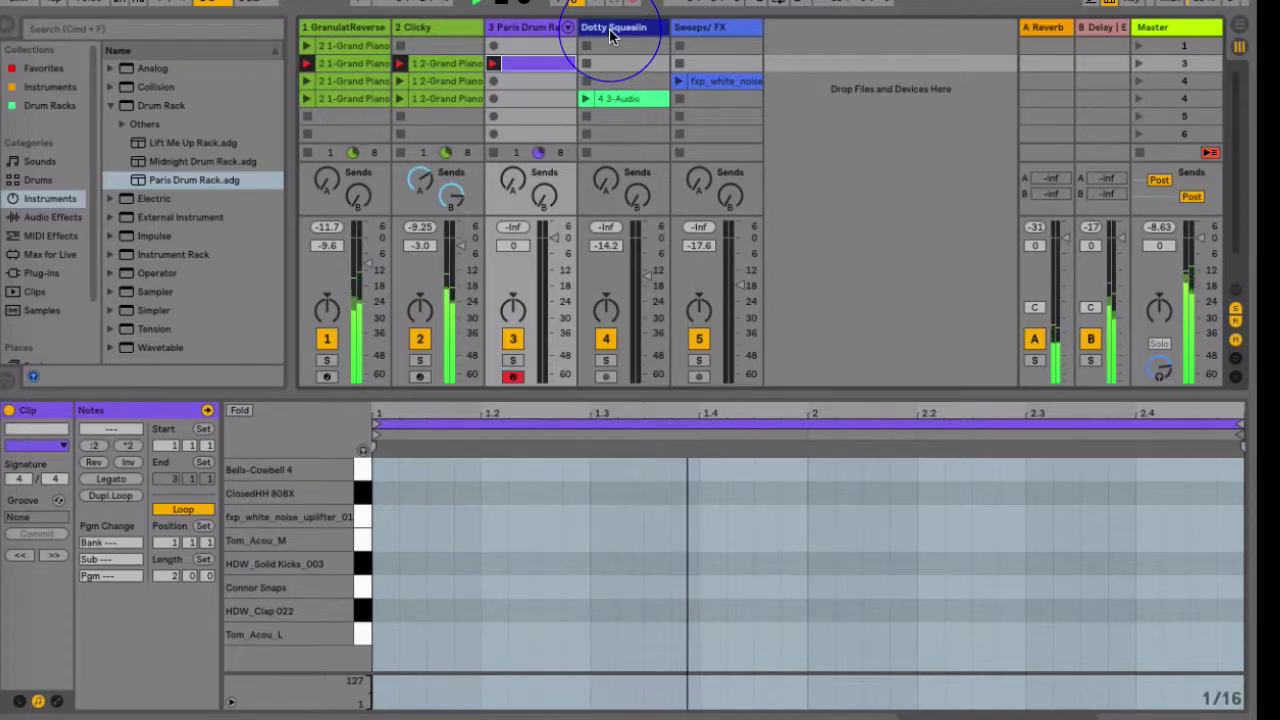
pyautogui.press('s')
pyautogui.press('e')
pyautogui.press('s')
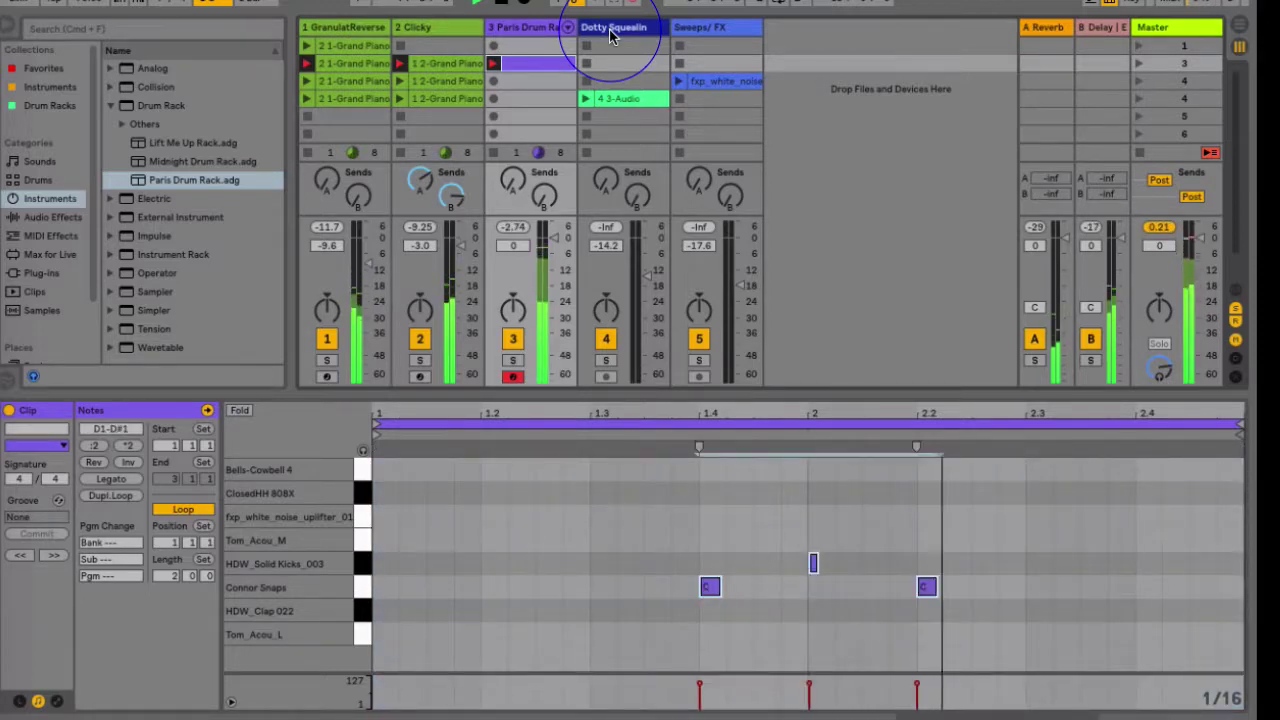
pyautogui.press('s')
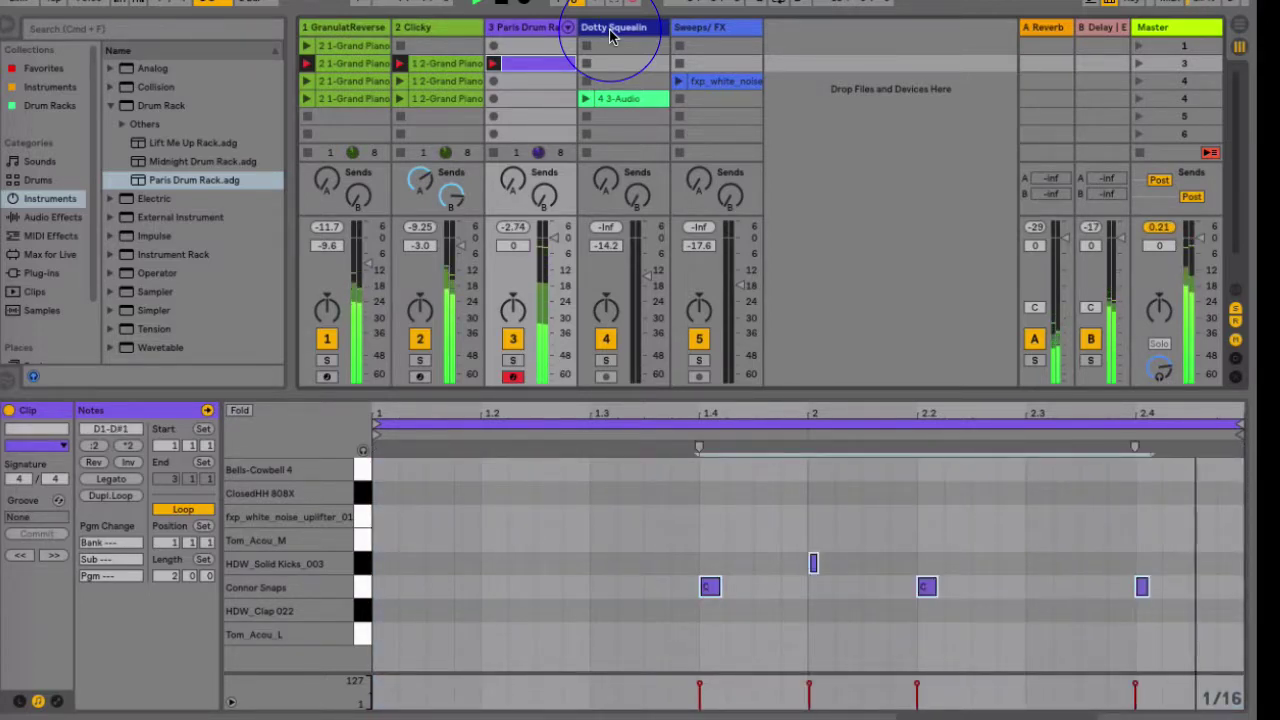
pyautogui.press('e')
pyautogui.press('e')
pyautogui.press('s')
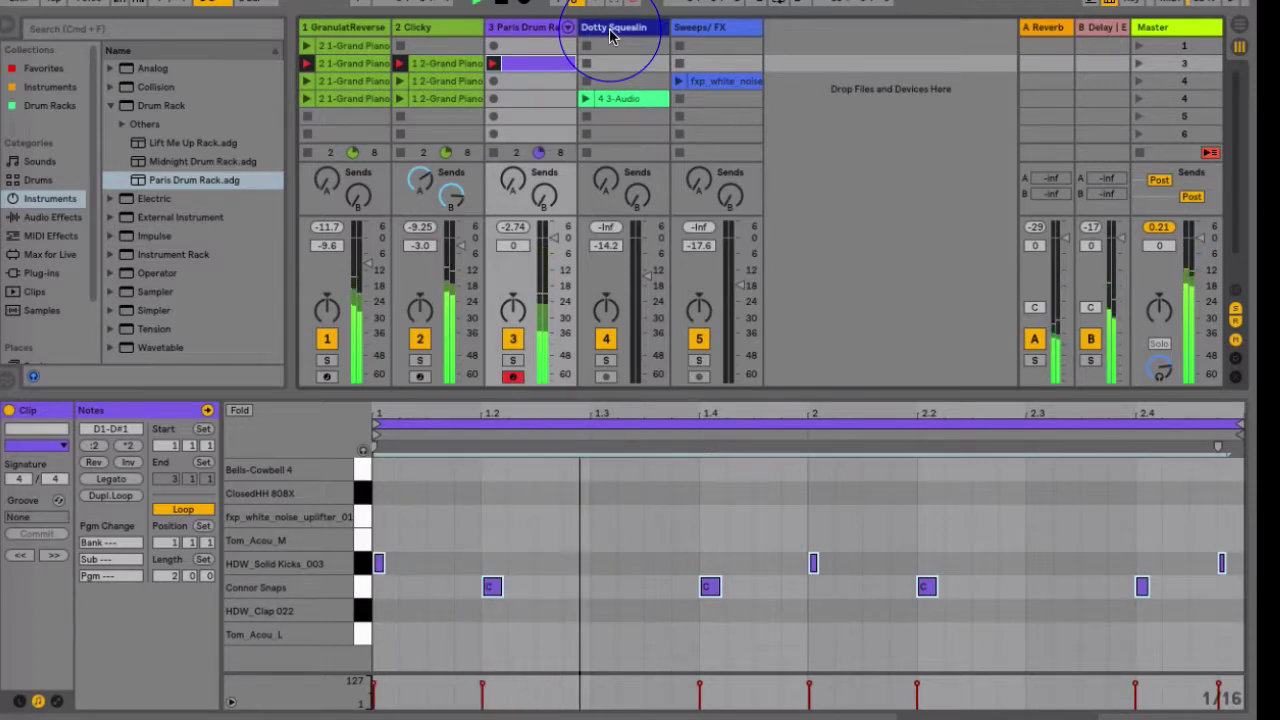
pyautogui.press('e')
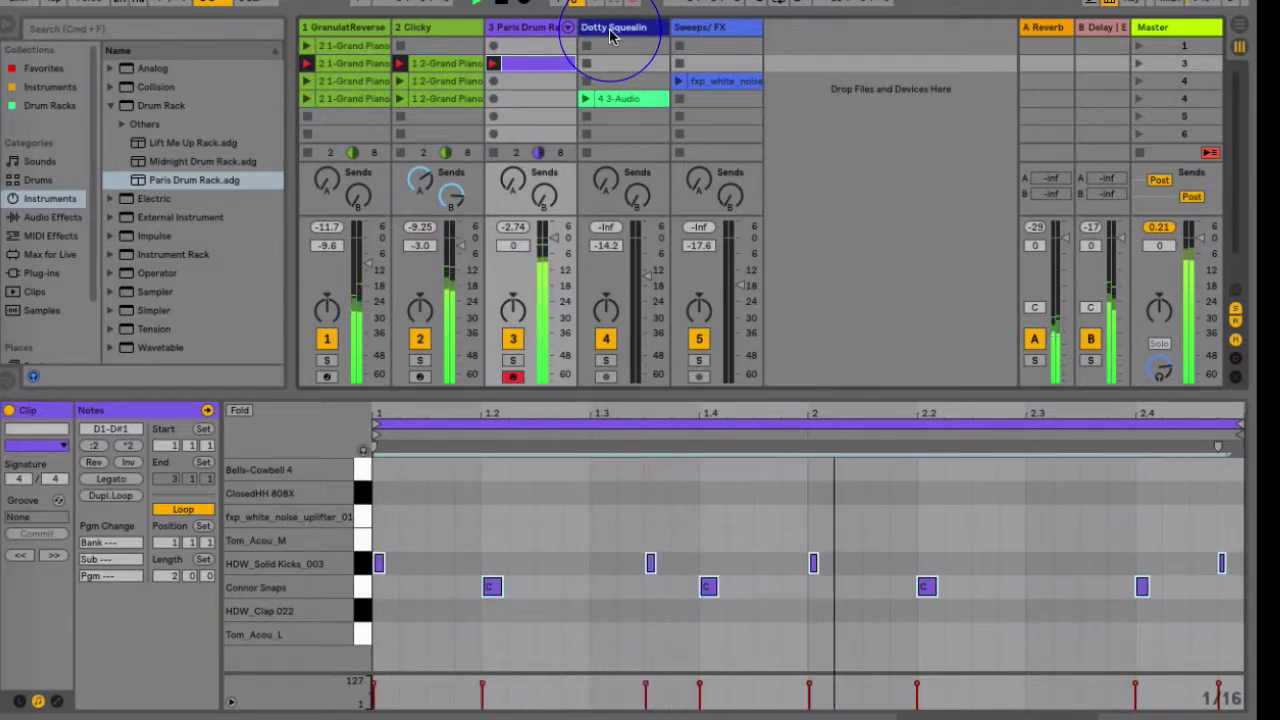
pyautogui.press('e')
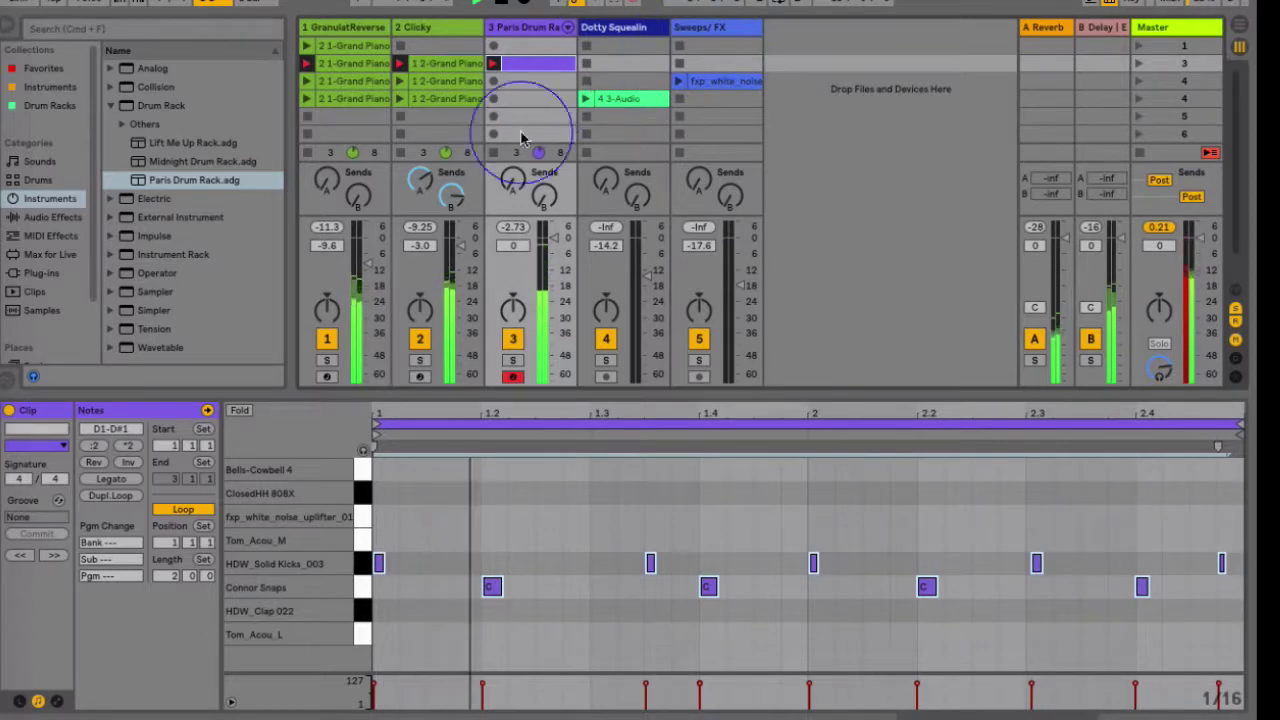
# Step: Quantize all recorded notes to the grid with Cmd+U and reselect the Paris Drum Rack track
pyautogui.click(578, 500)
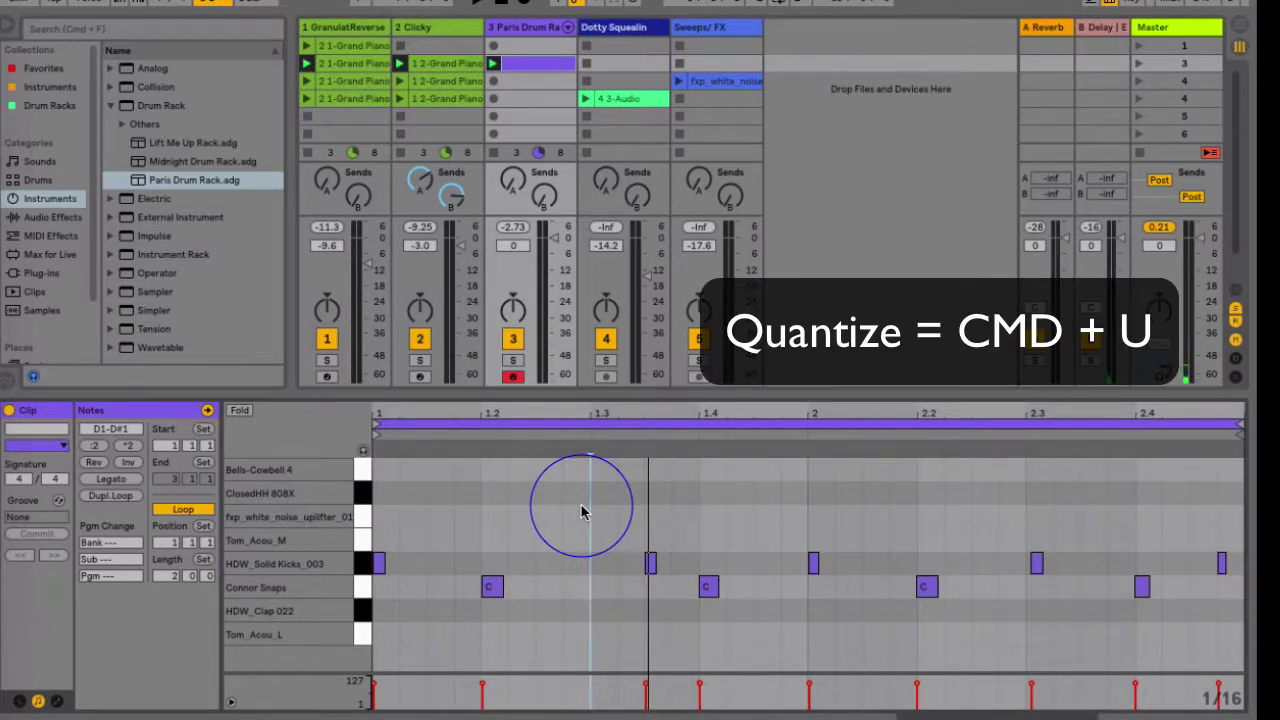
pyautogui.press('super+u')
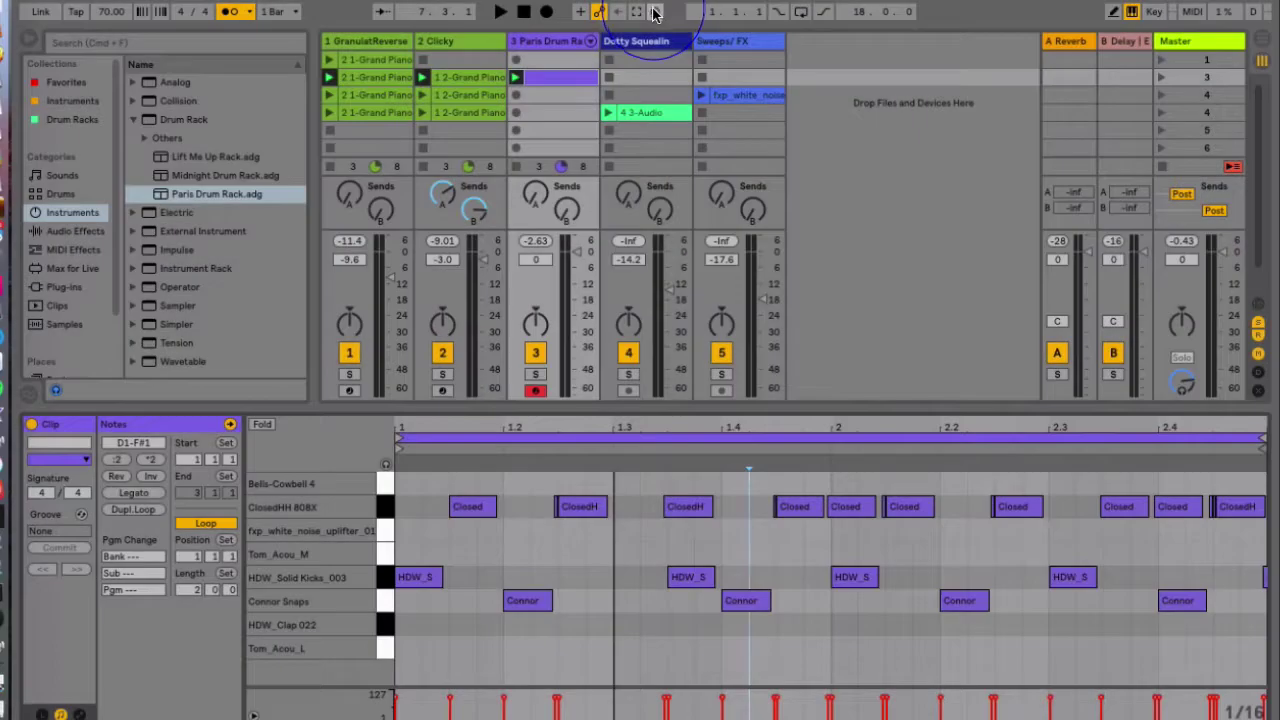
pyautogui.click(506, 190)
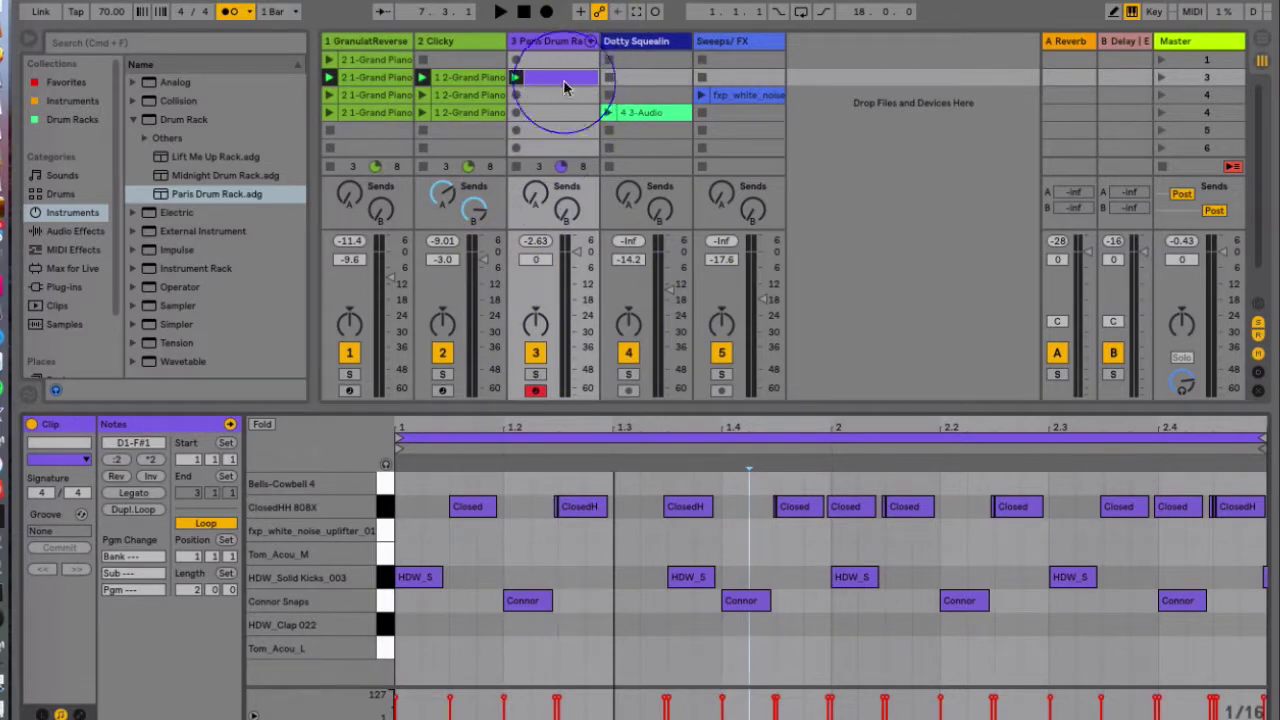
pyautogui.click(545, 43)
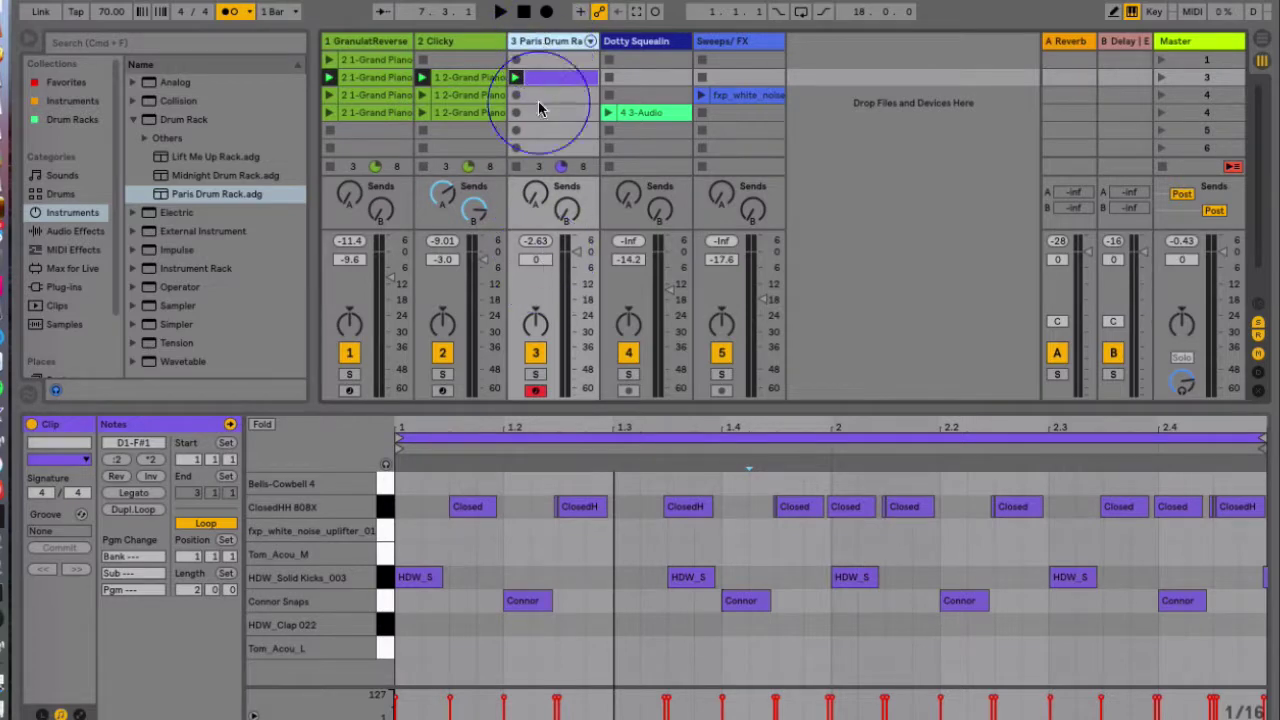
# Step: Inspect the devices on the A Reverb and B Delay return tracks
pyautogui.click(1060, 45)
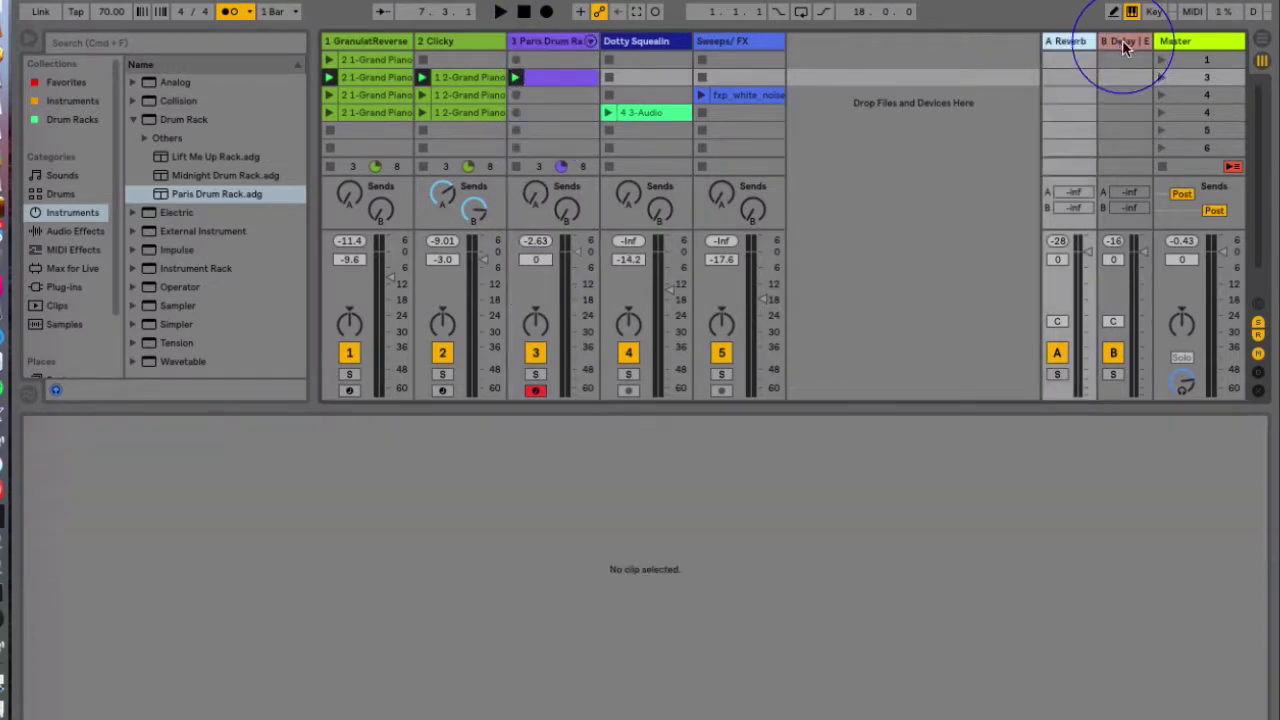
pyautogui.click(1123, 45)
pyautogui.click(1068, 47)
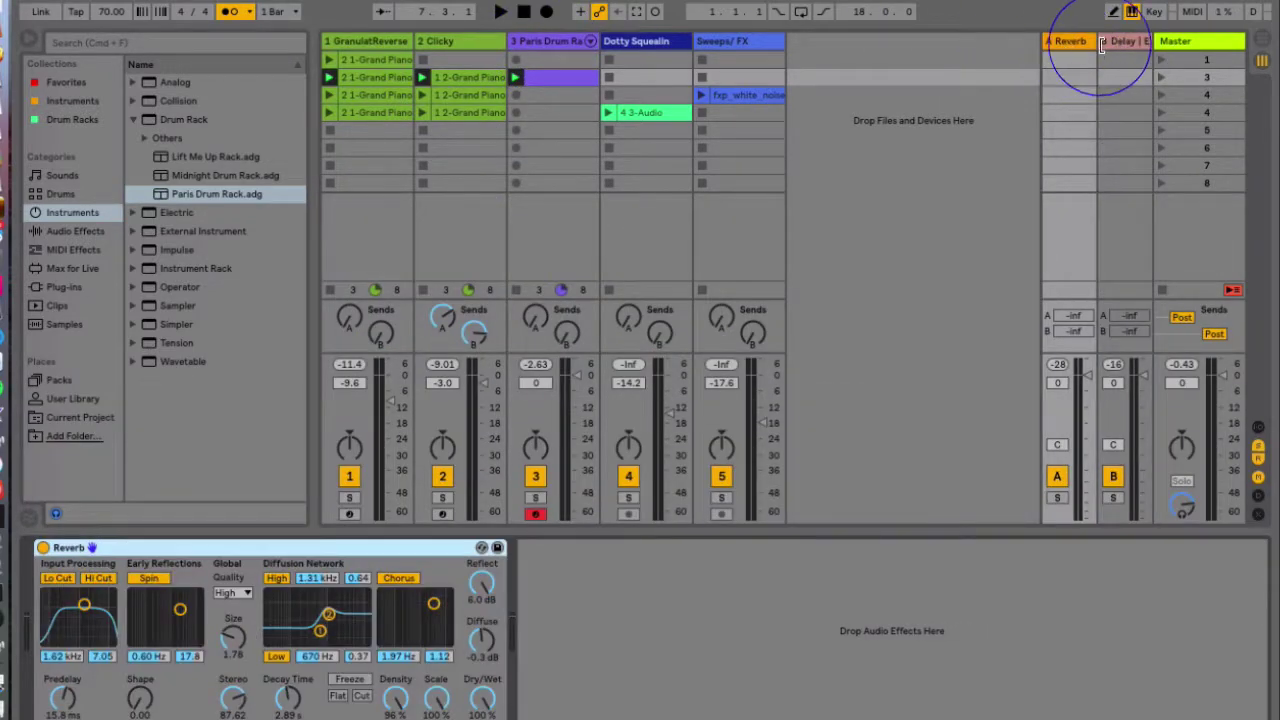
# Step: Return to the Paris Drum Rack track, open its clip and play the 2-bar pattern
pyautogui.click(1110, 45)
pyautogui.click(1070, 47)
pyautogui.click(555, 42)
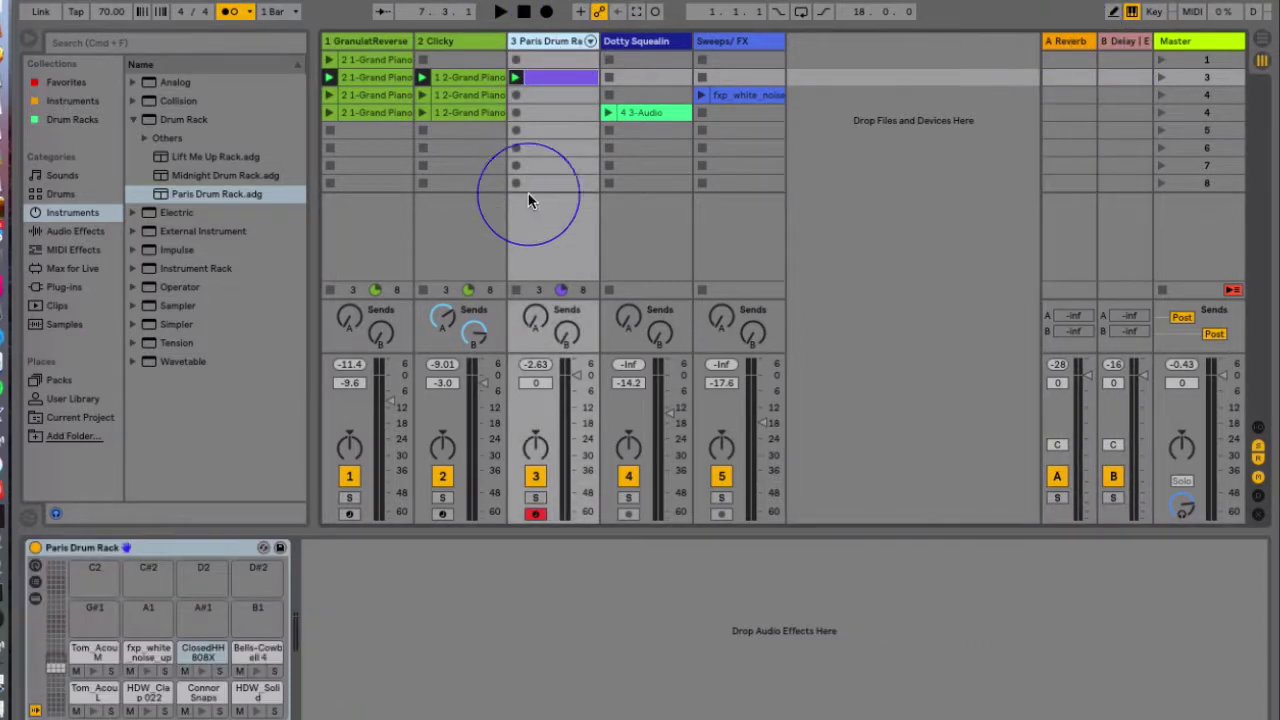
pyautogui.doubleClick(545, 77)
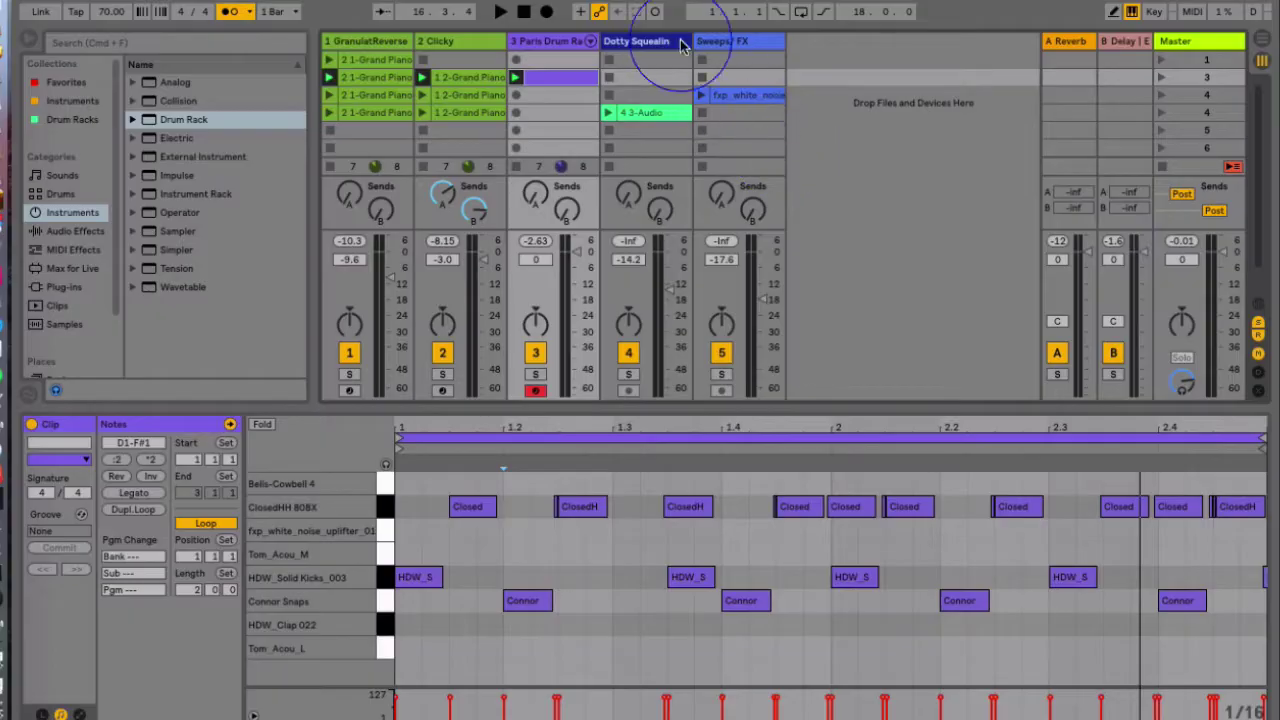
pyautogui.press('space')
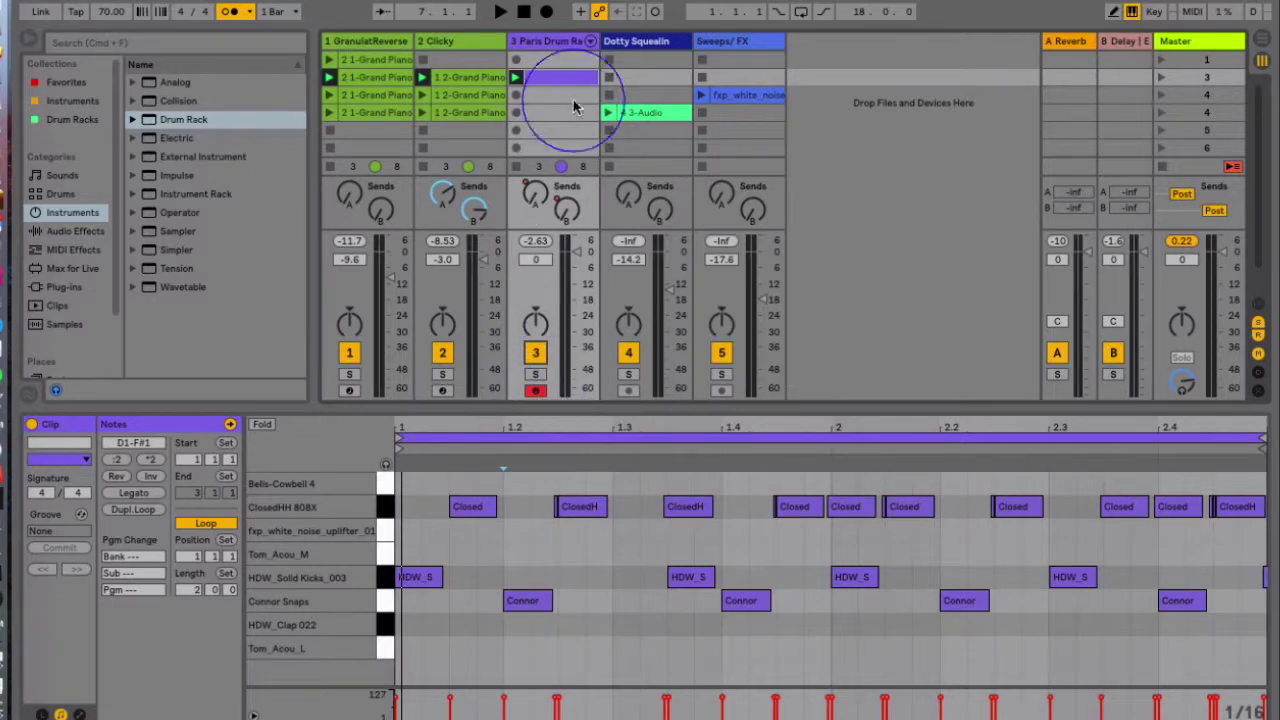
pyautogui.doubleClick(538, 47)
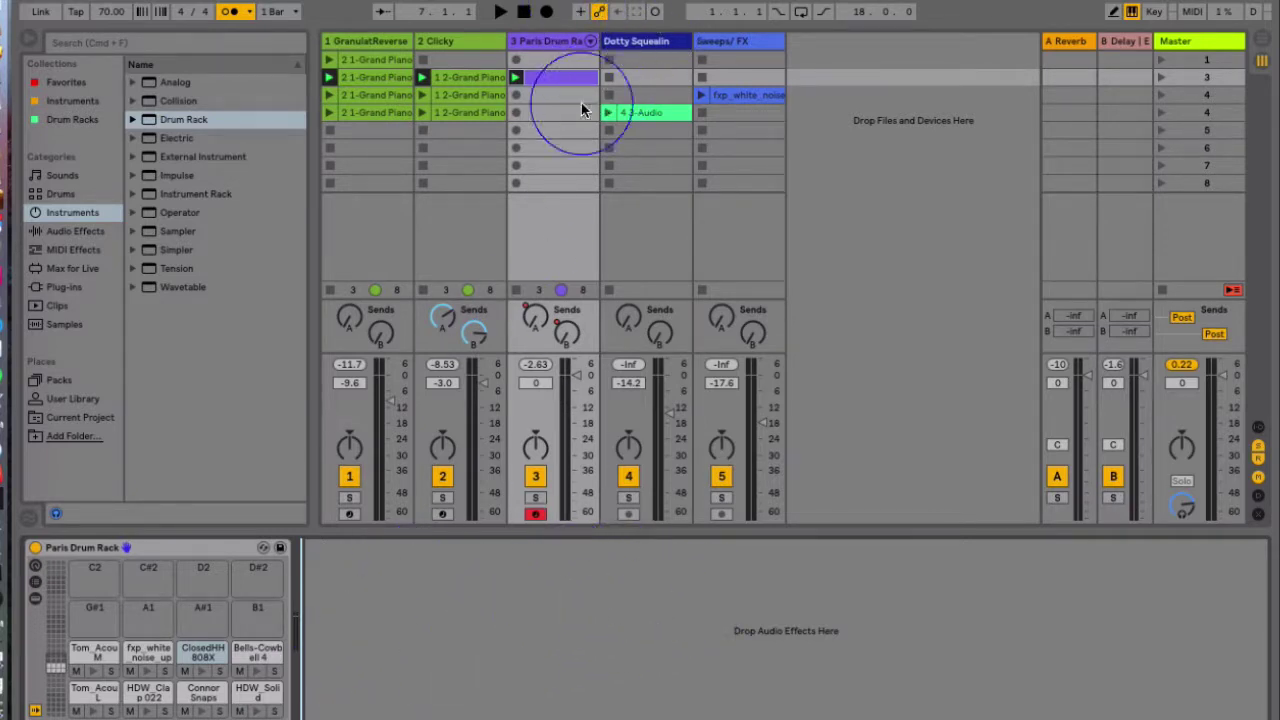
pyautogui.click(636, 14)
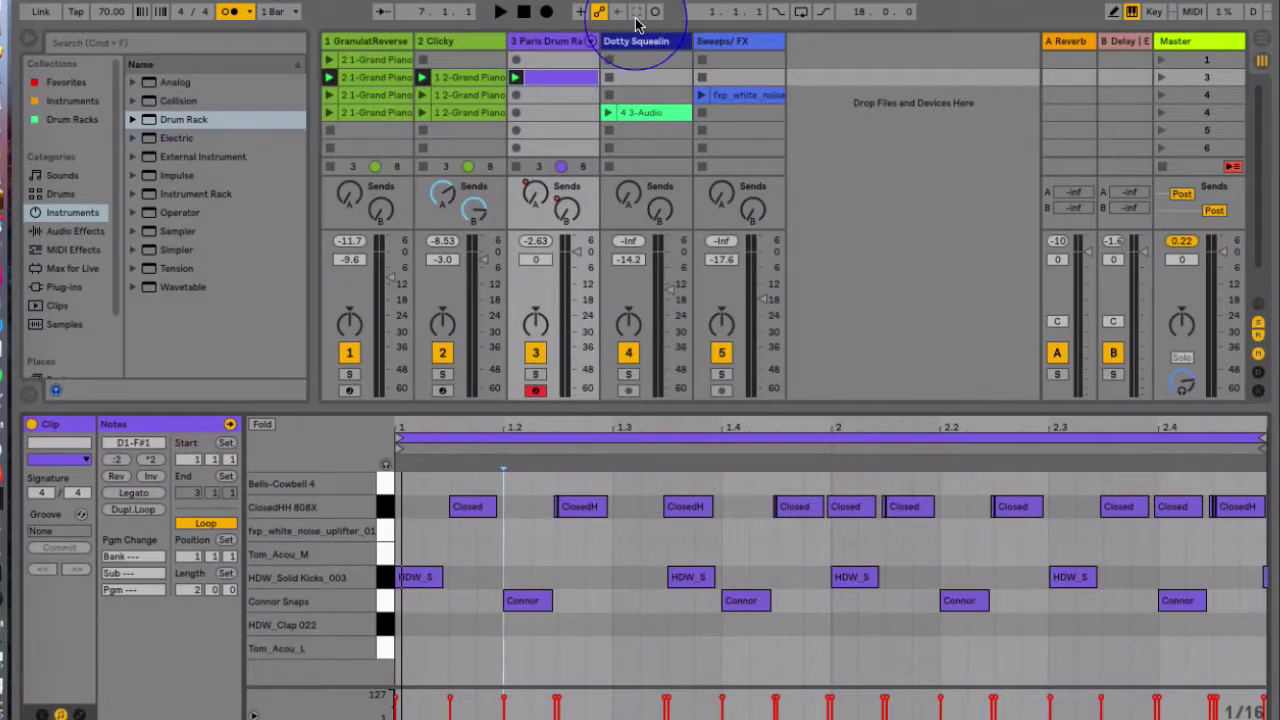
pyautogui.click(543, 50)
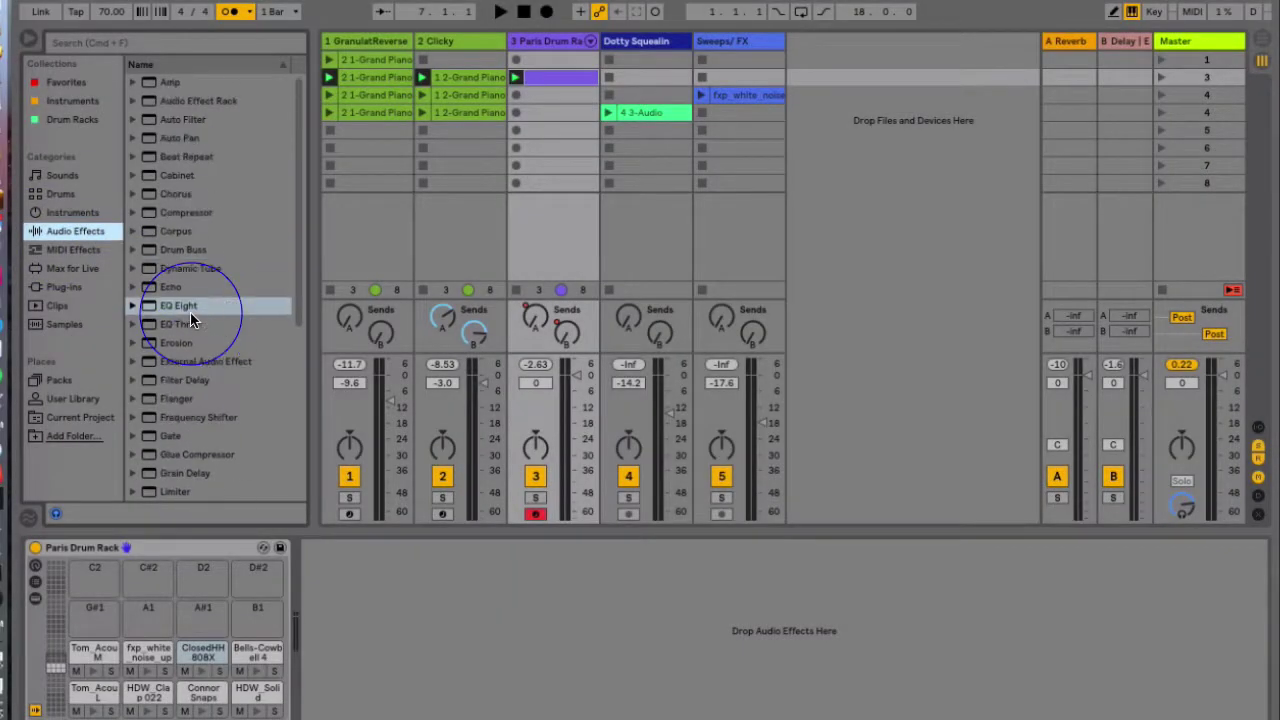
# Step: Add Beat Repeat's Slap Back preset after the drum rack and record Repeat and on/off toggles
pyautogui.click(133, 157)
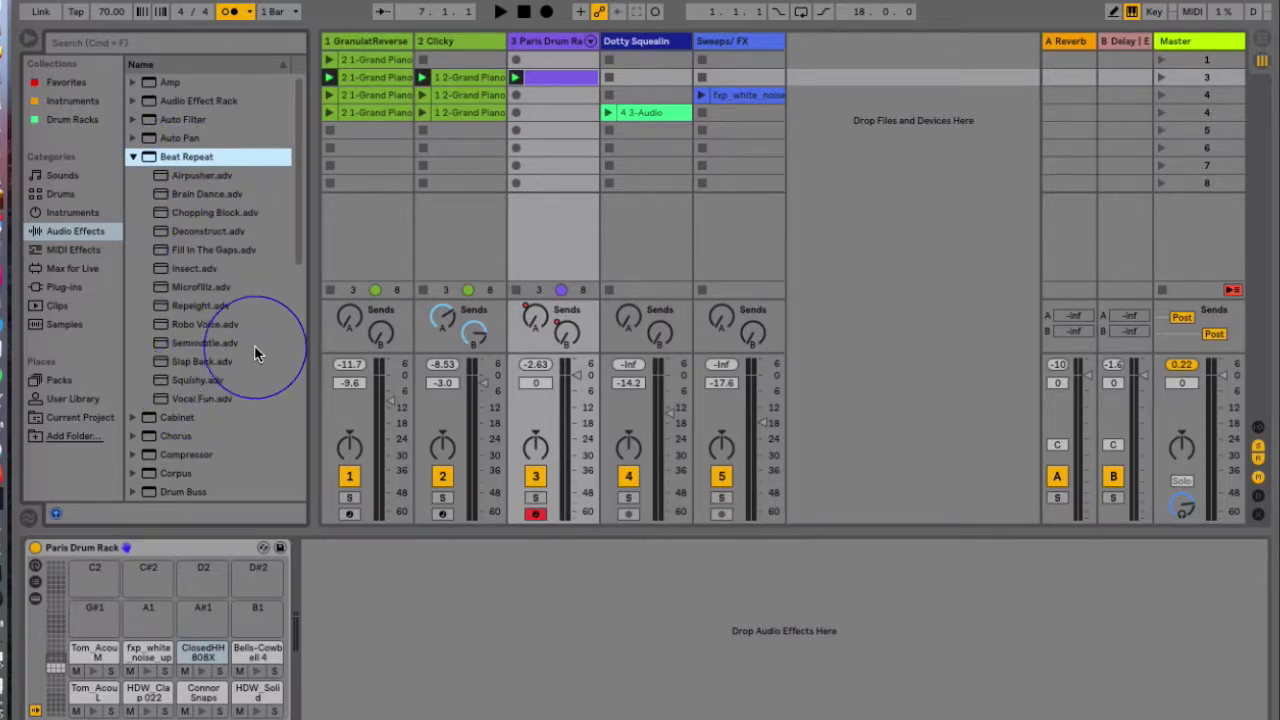
pyautogui.moveTo(209, 361); pyautogui.dragTo(417, 622)
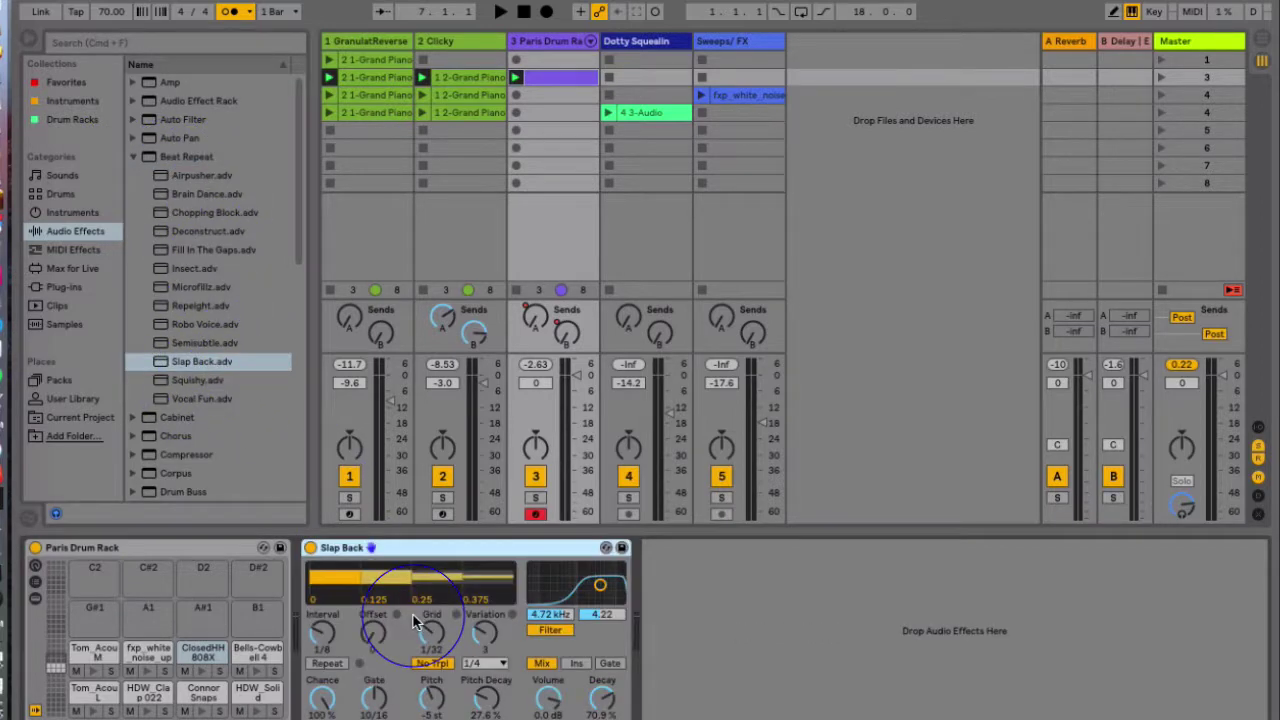
pyautogui.click(656, 12)
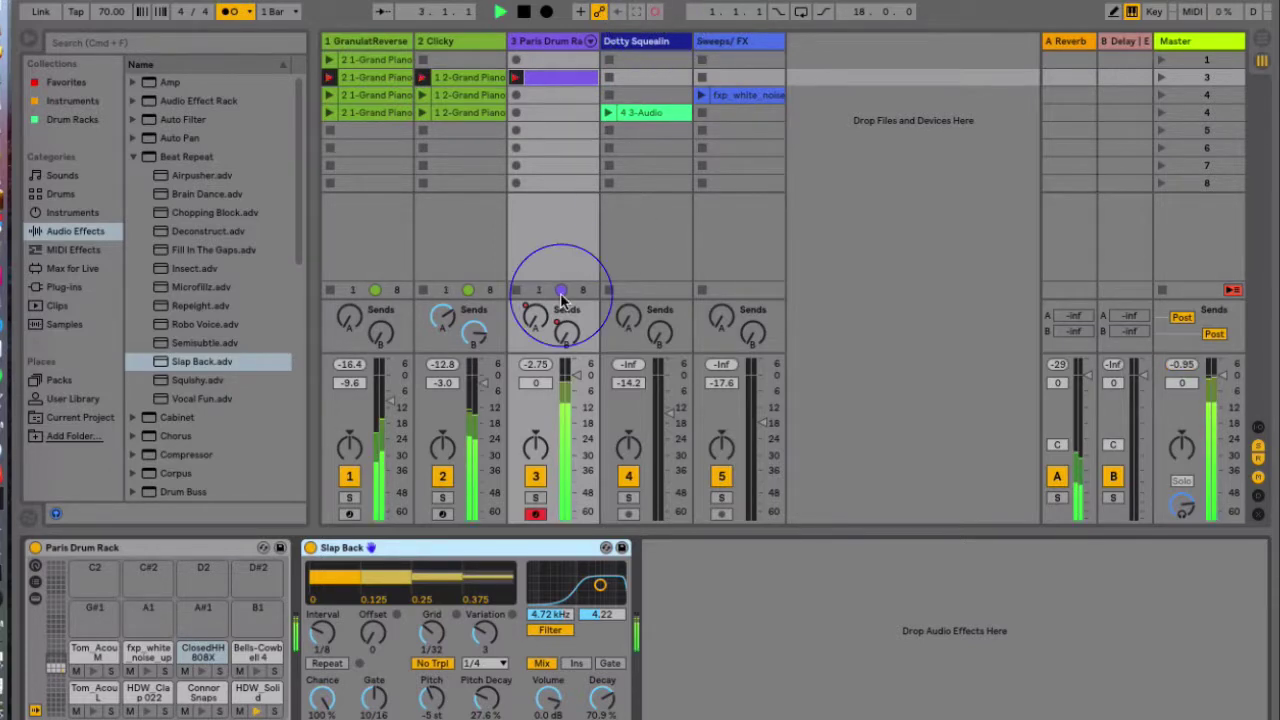
pyautogui.click(325, 665)
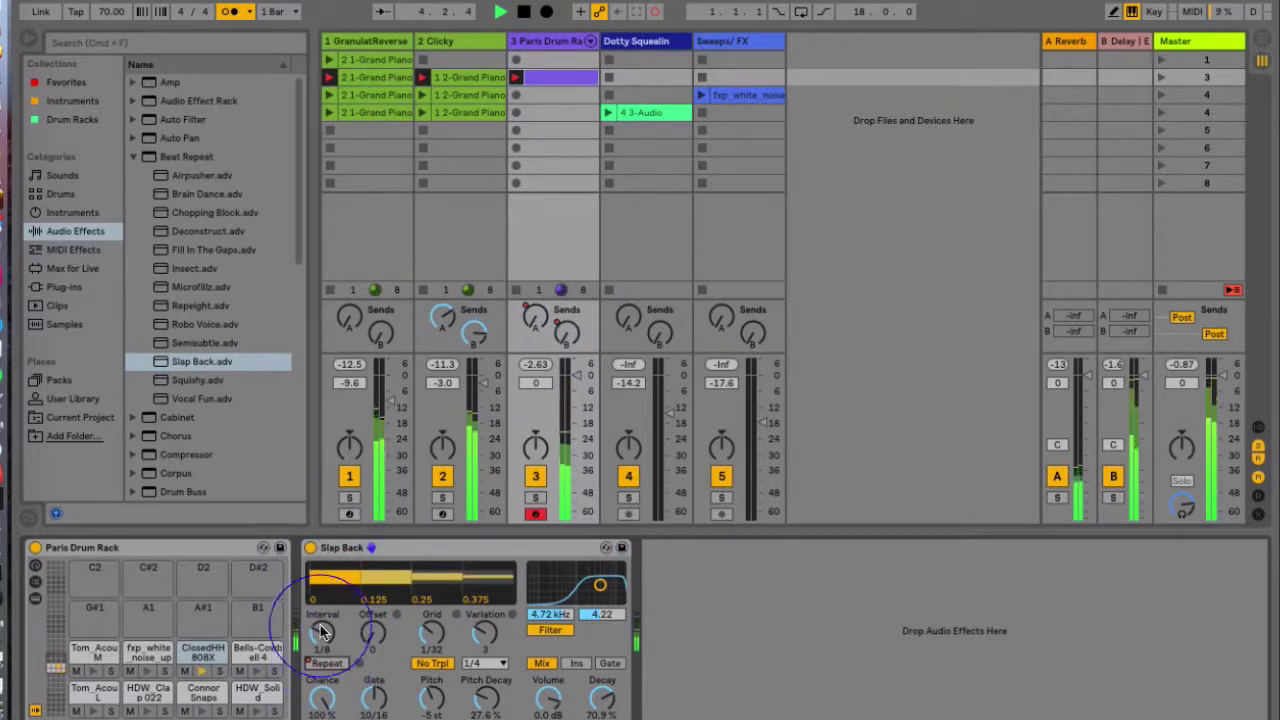
pyautogui.click(311, 548)
pyautogui.click(311, 548)
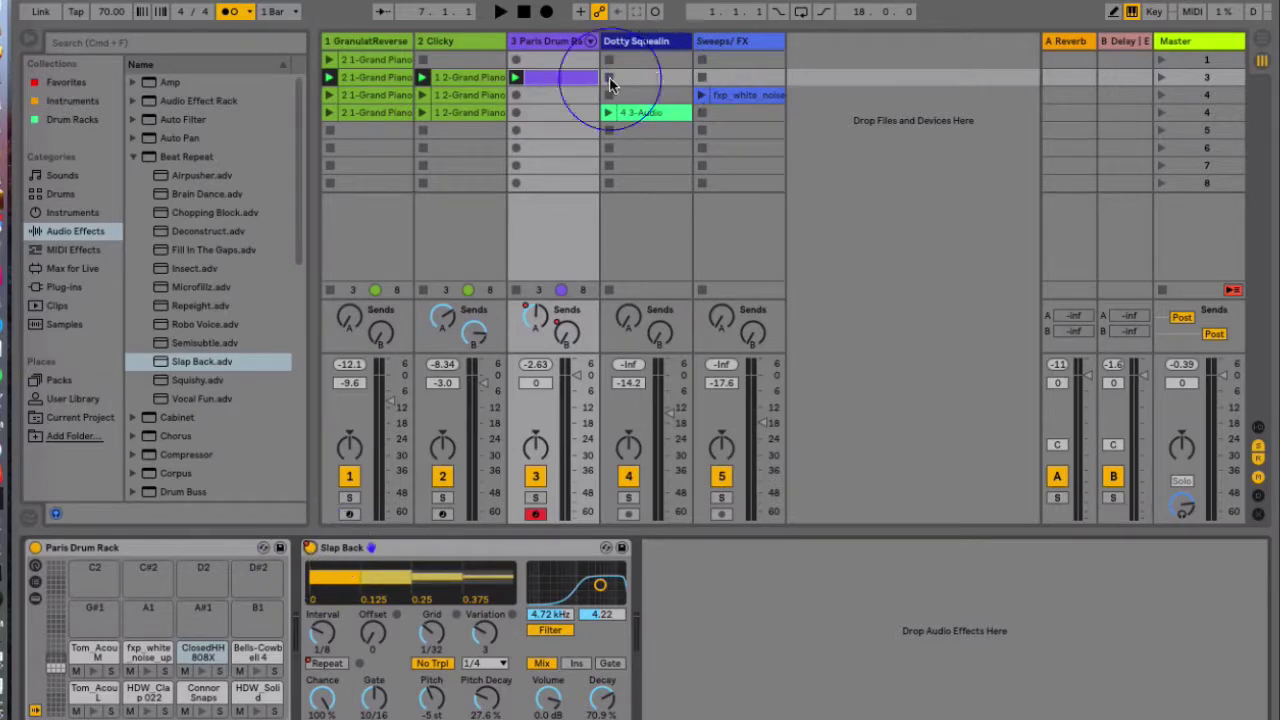
pyautogui.click(549, 79)
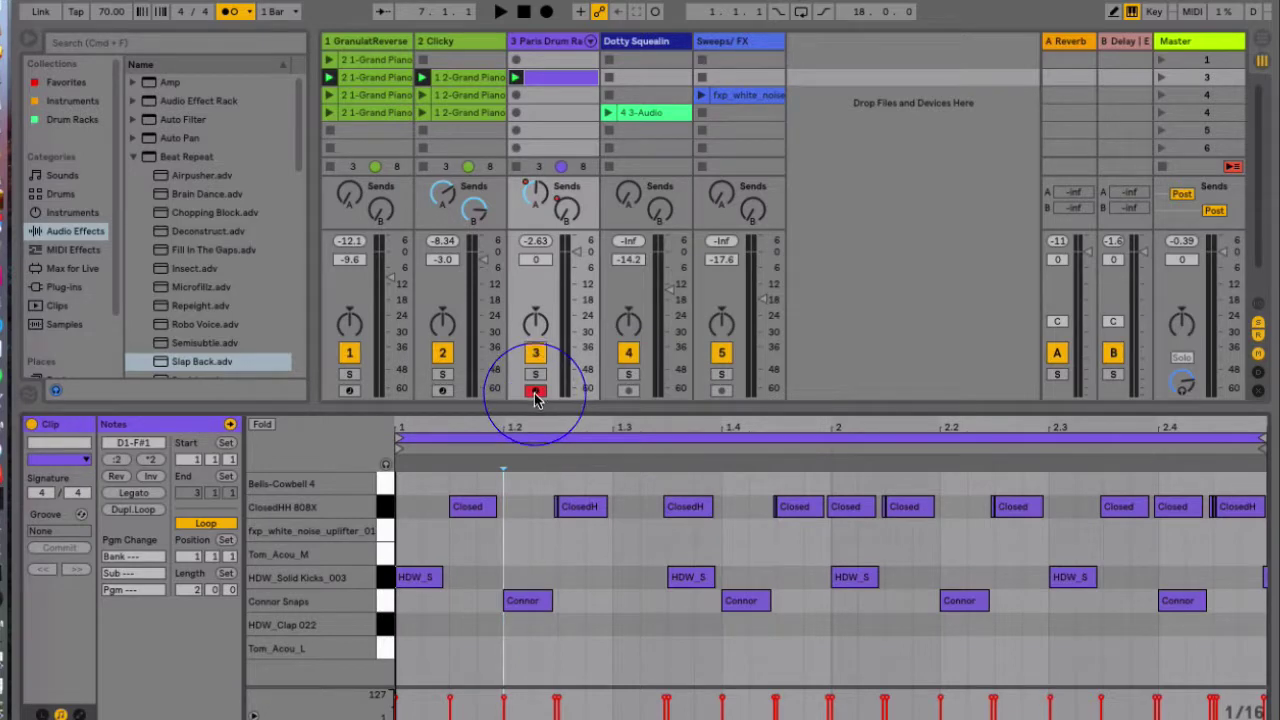
pyautogui.hotkey('shift', 'Tab')
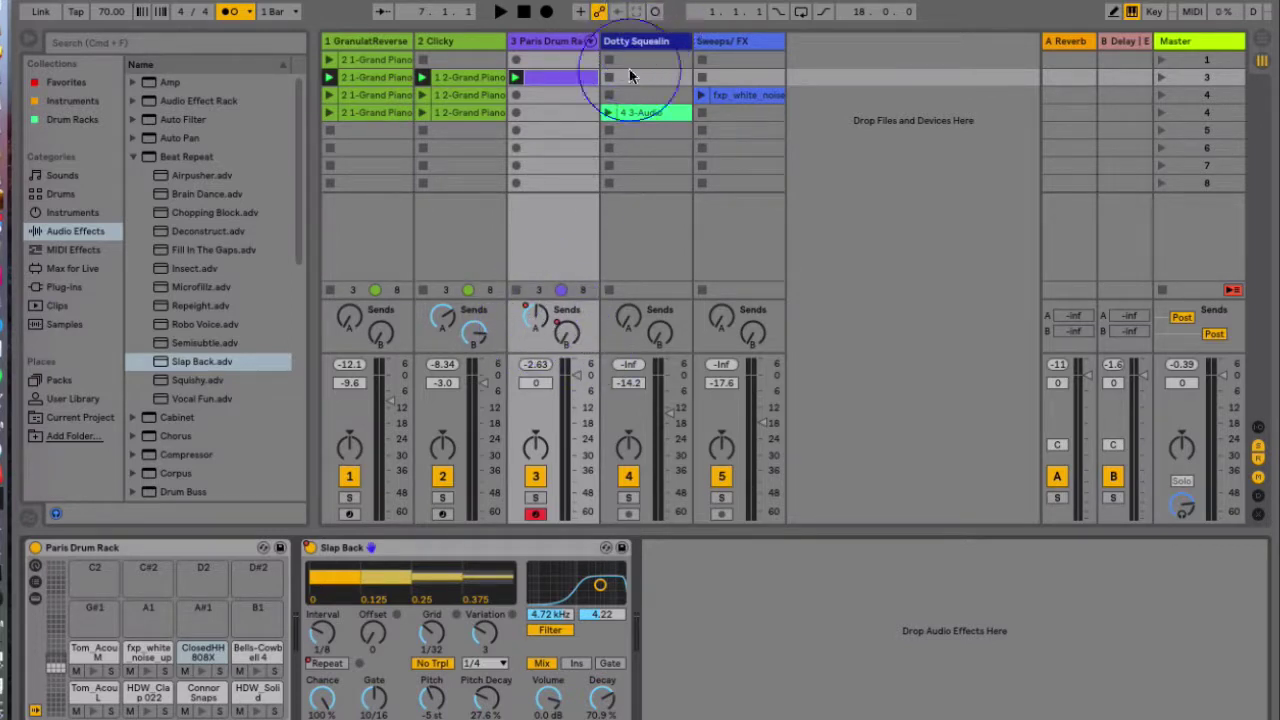
# Step: Delete the automation on Slap Back's on/off switch and track 3's Send A and Send B
pyautogui.rightClick(312, 556)
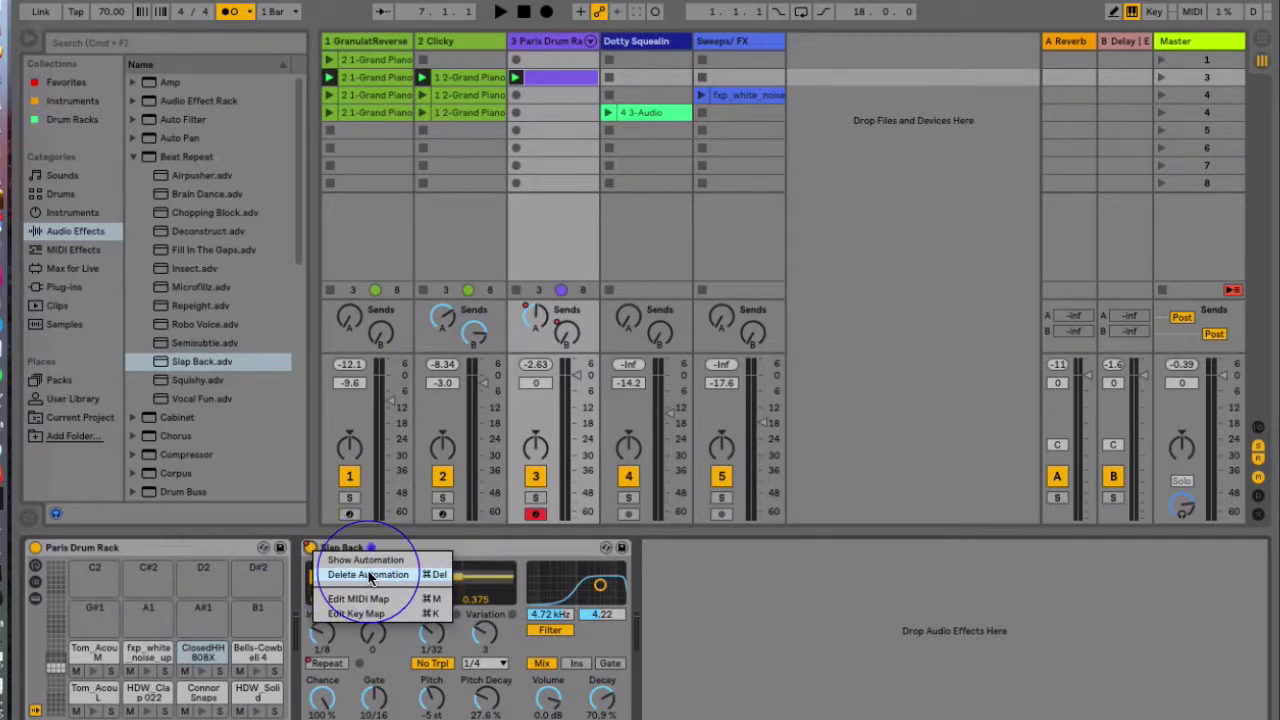
pyautogui.click(345, 575)
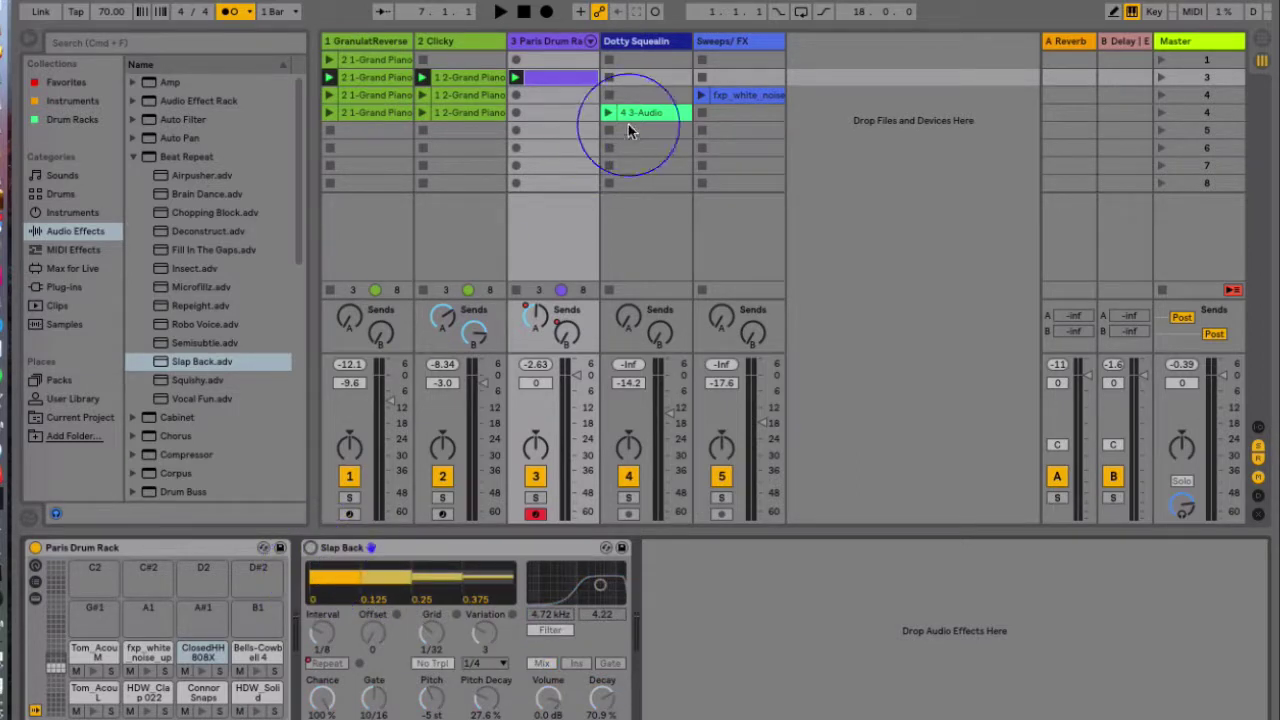
pyautogui.rightClick(535, 315)
pyautogui.click(555, 415)
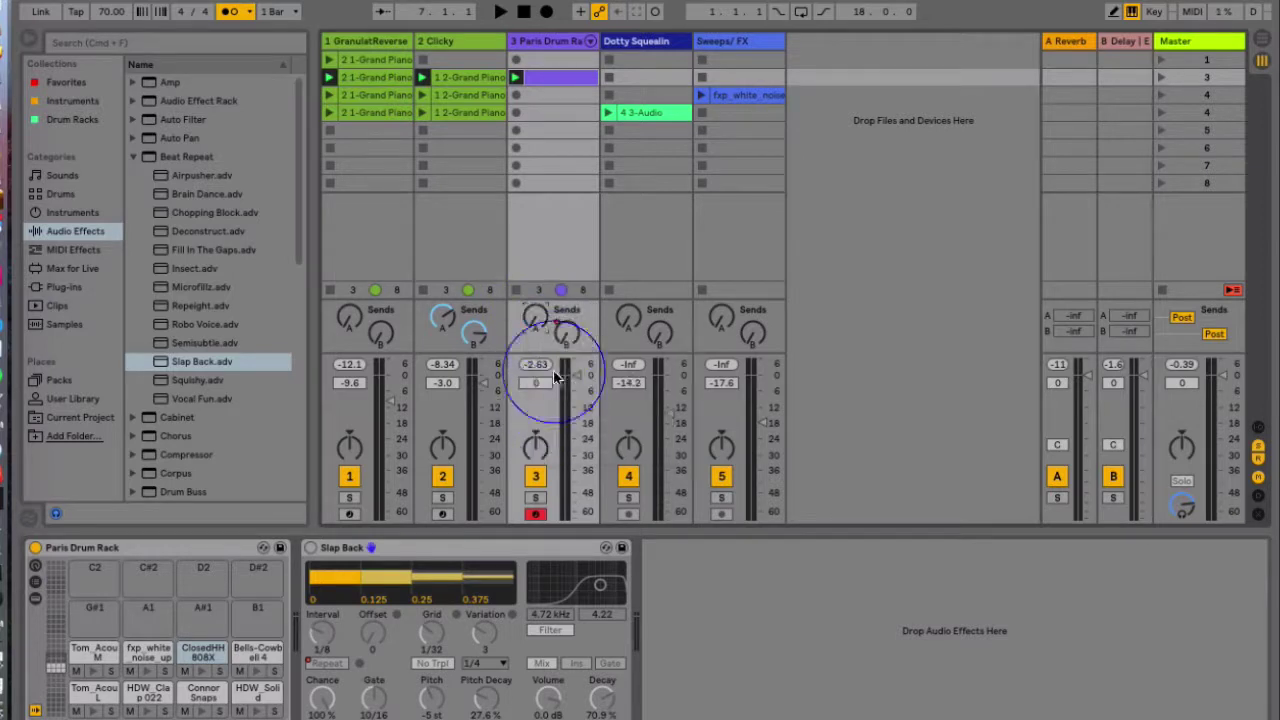
pyautogui.rightClick(563, 334)
pyautogui.click(600, 424)
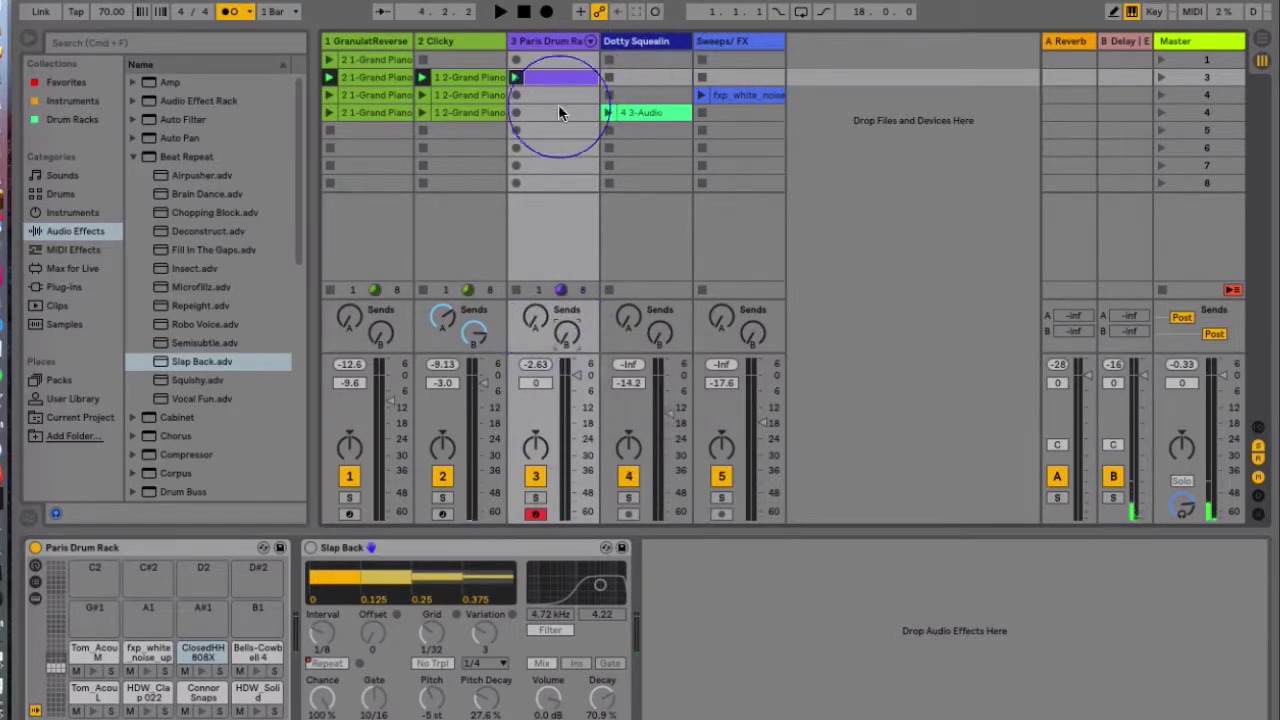
# Step: Reopen the drum clip's notes and lower the detail view divider
pyautogui.click(530, 95)
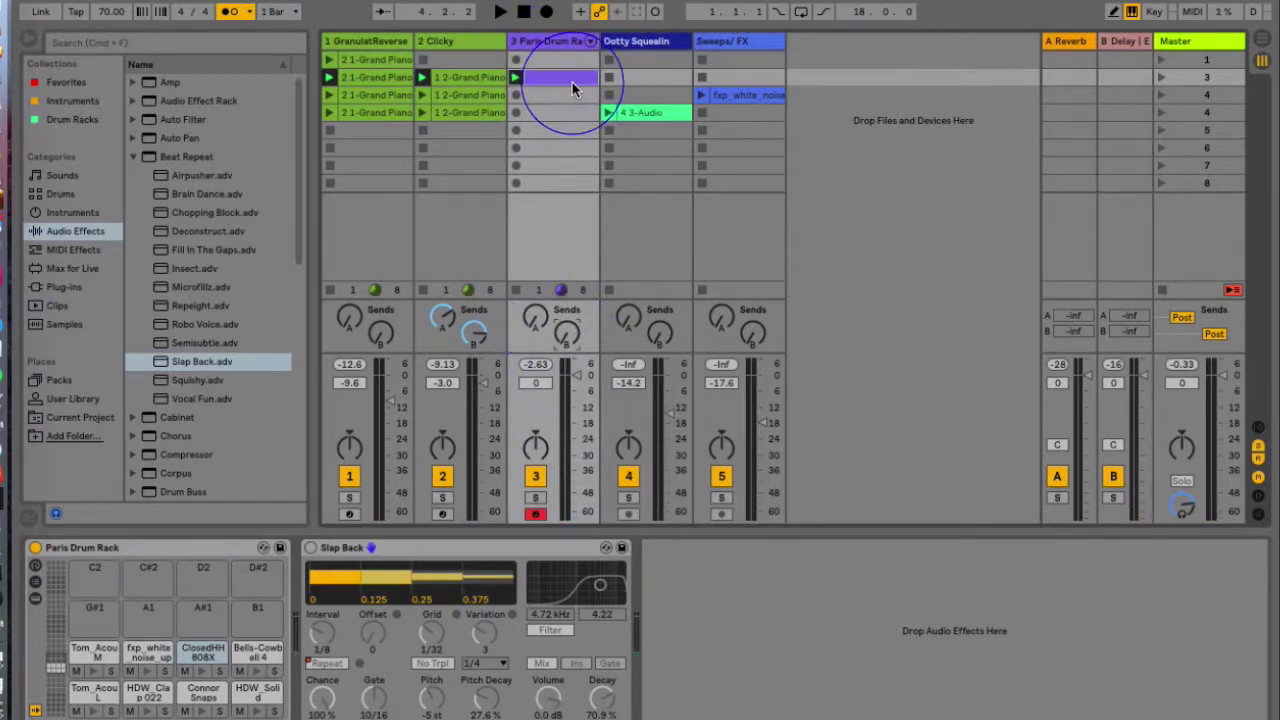
pyautogui.doubleClick(531, 78)
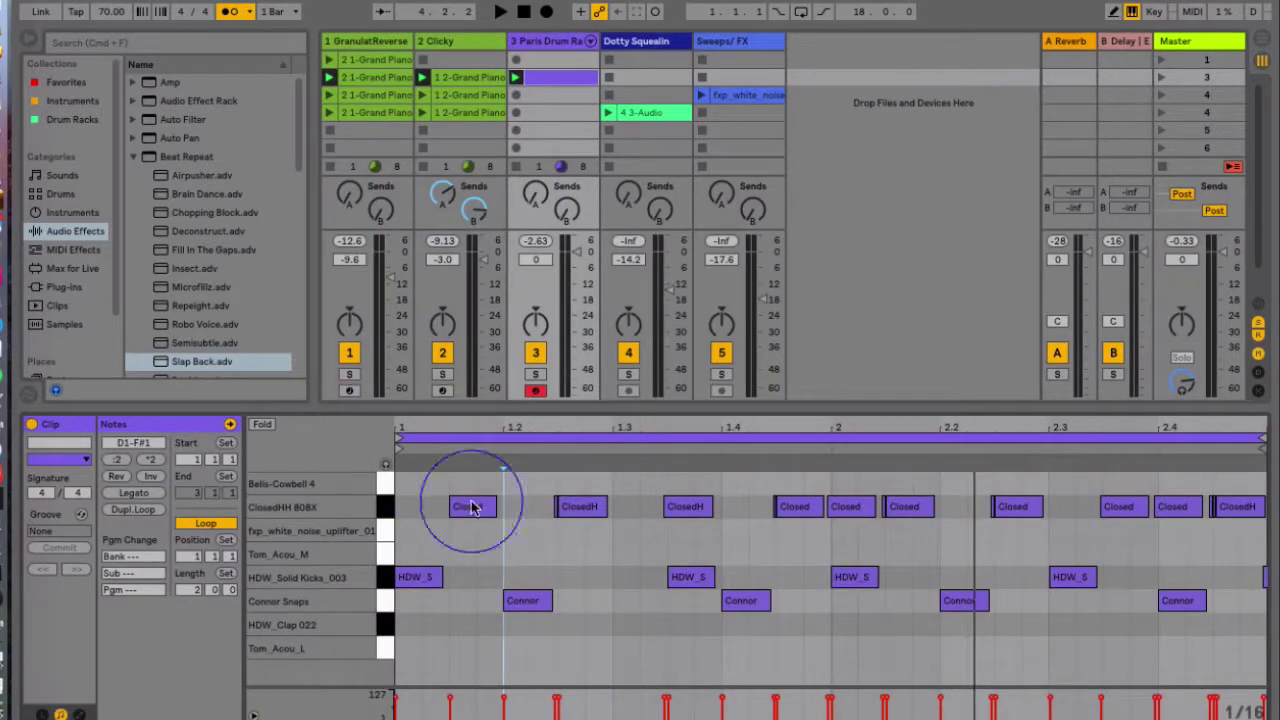
pyautogui.moveTo(563, 414); pyautogui.dragTo(568, 507)
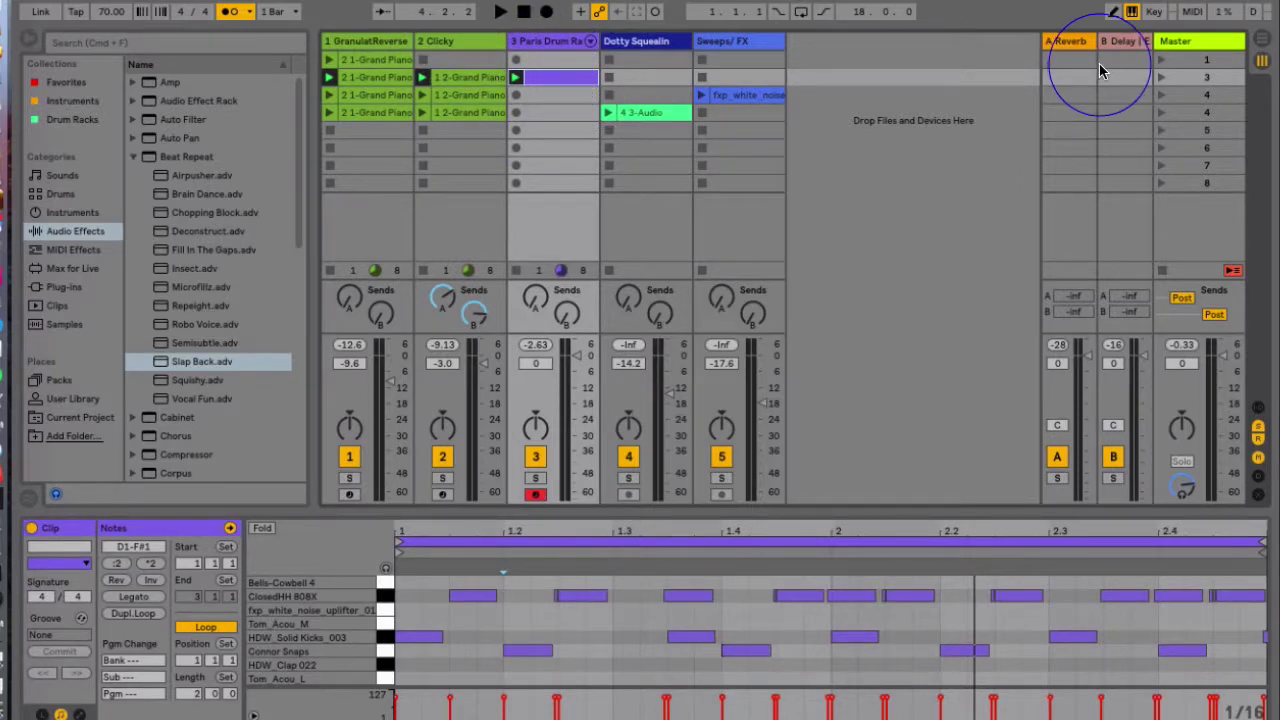
pyautogui.click(1206, 61)
pyautogui.click(1200, 78)
pyautogui.click(1200, 112)
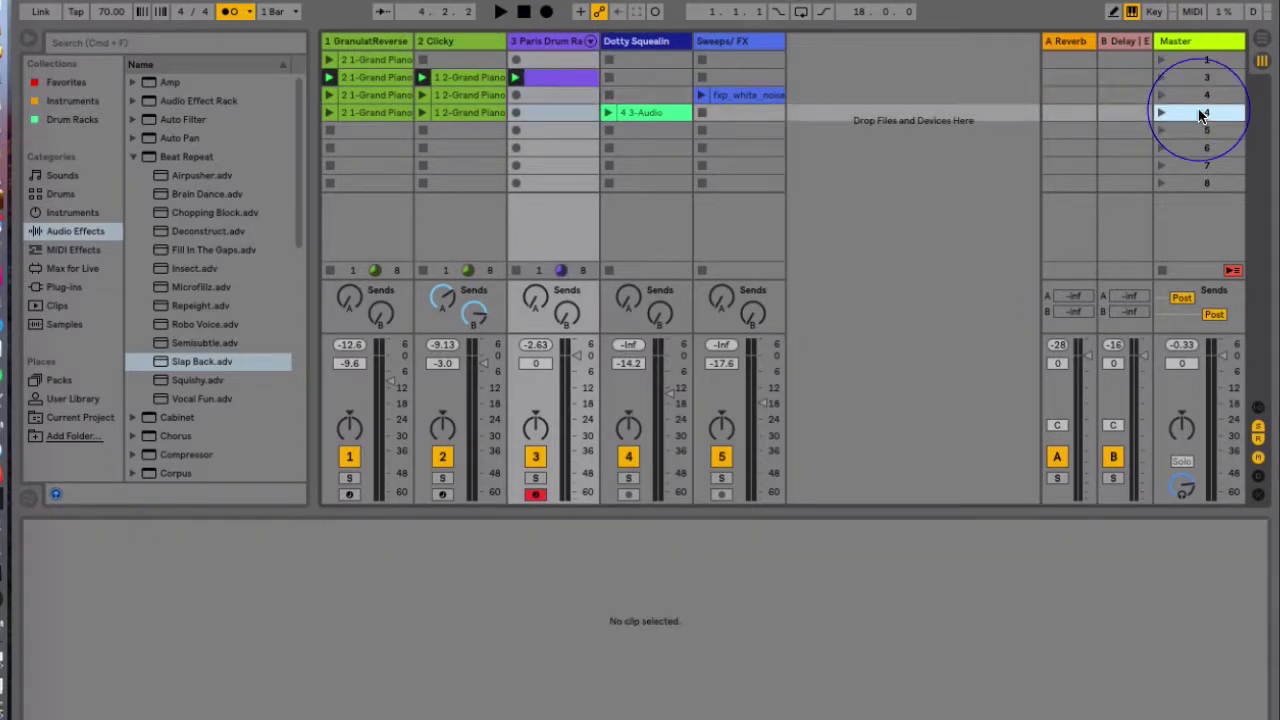
pyautogui.click(1200, 61)
pyautogui.click(1200, 78)
pyautogui.click(1200, 95)
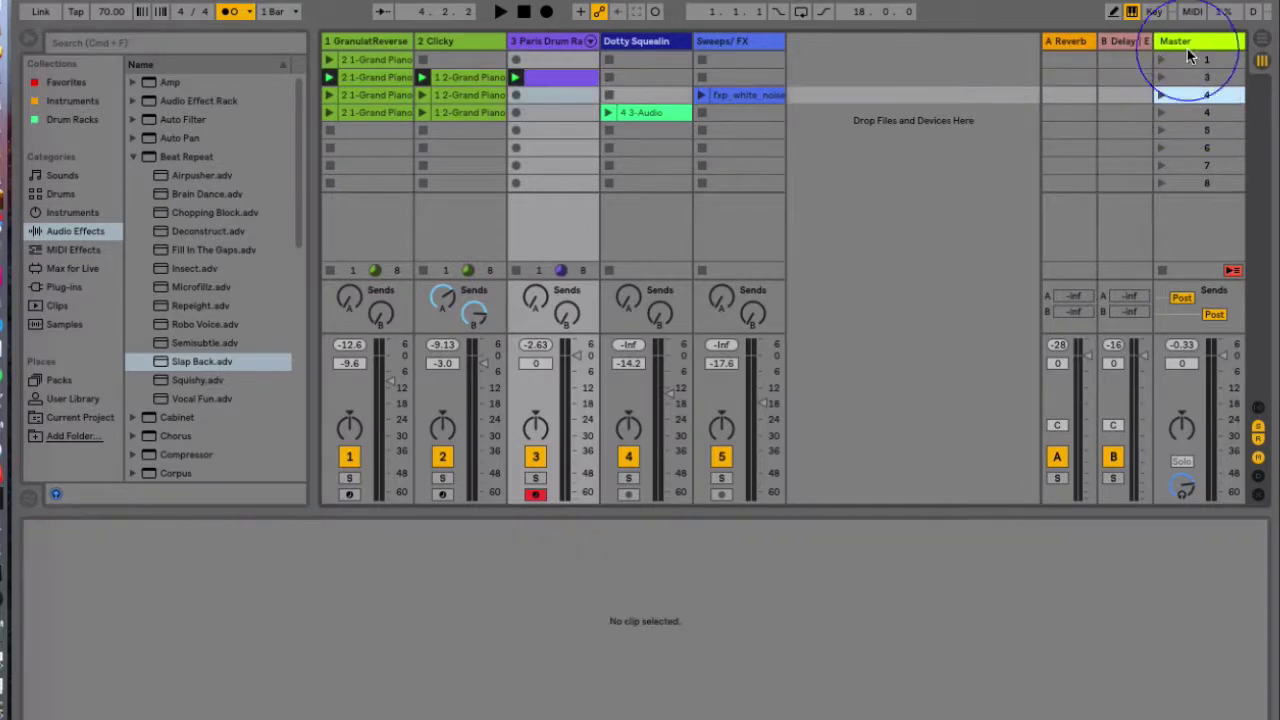
pyautogui.click(1192, 61)
pyautogui.click(548, 78)
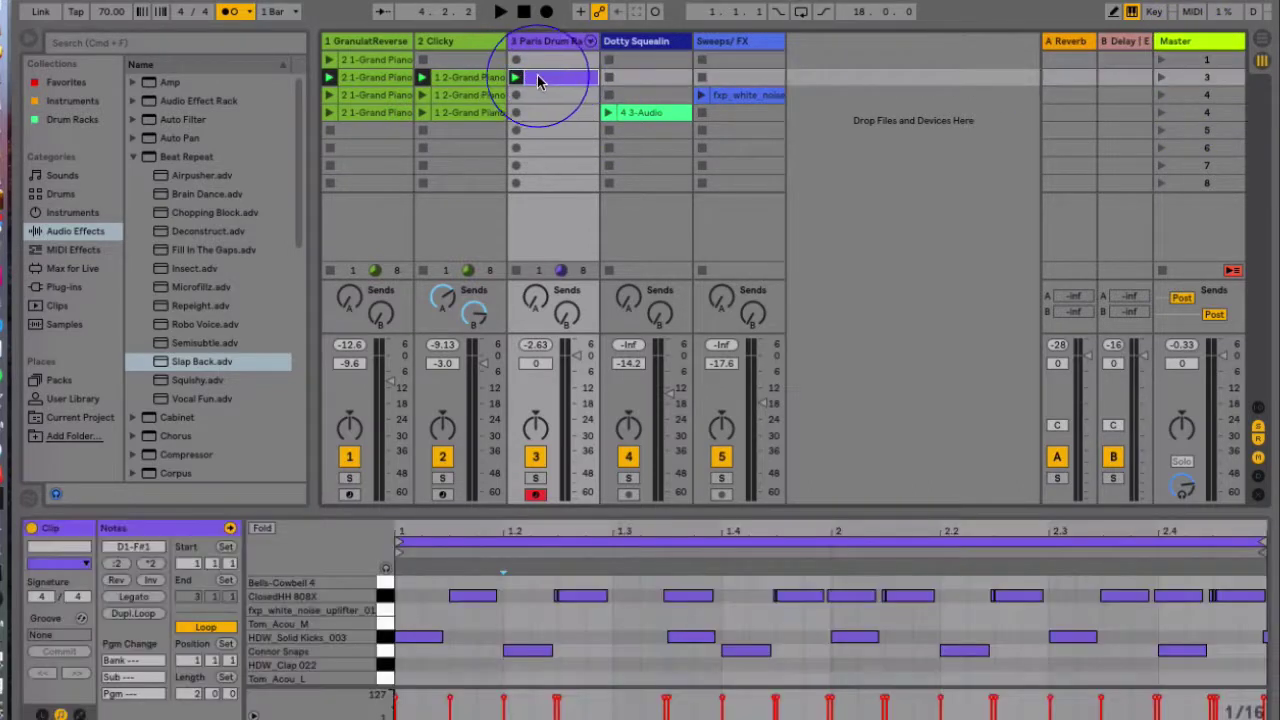